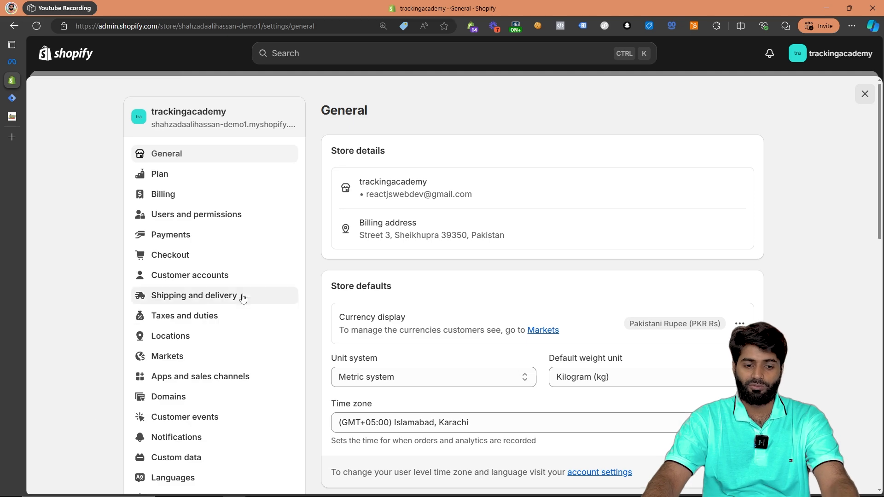
- Add a custom pixel named "Meta ViewCart DataLayer" in the store's customer events settings
click(216, 421)
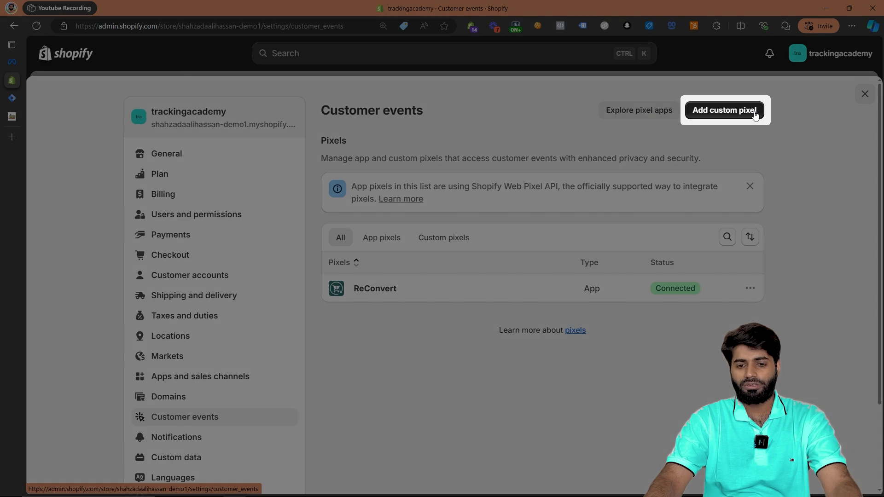
click(725, 110)
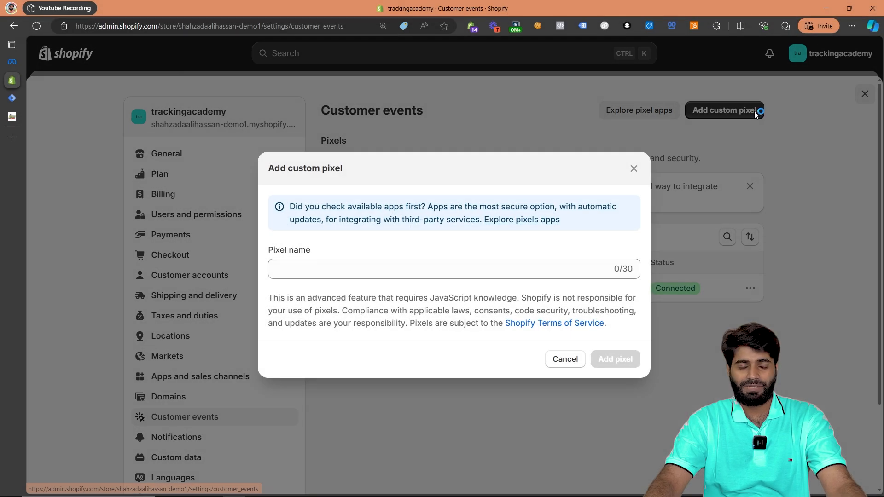
click(524, 270)
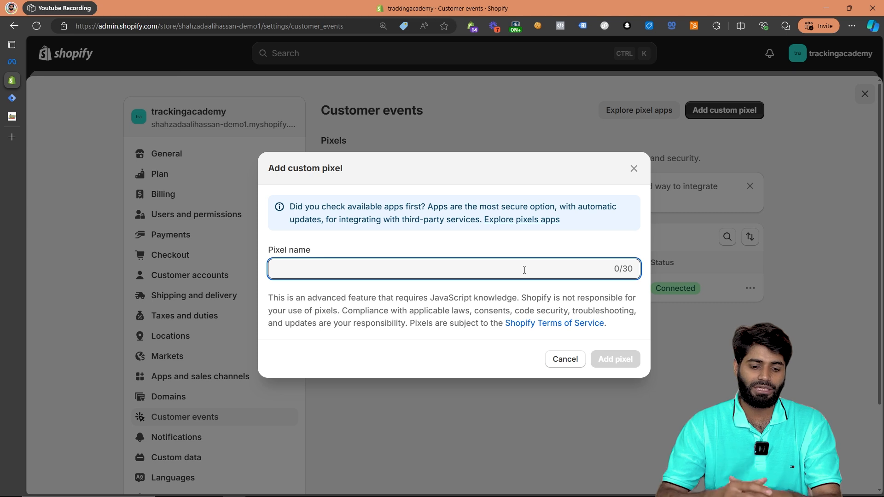
text(Meta ViewCart Datala)
text(Layer)
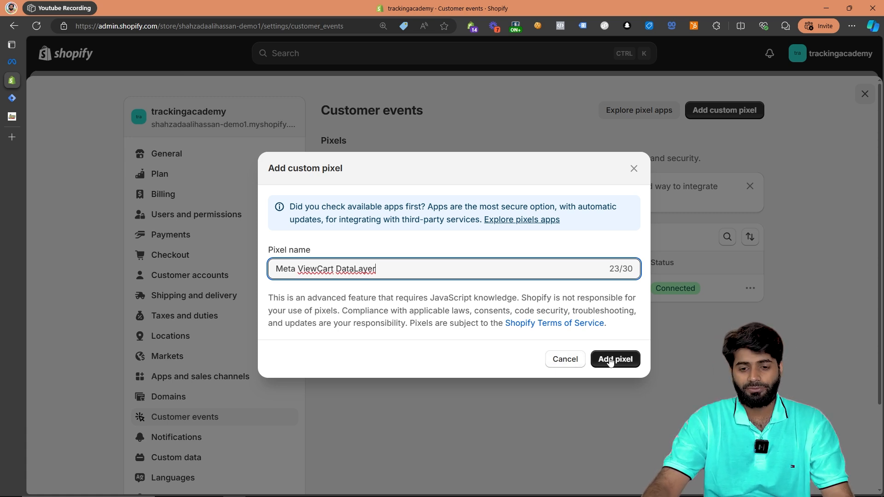
click(632, 360)
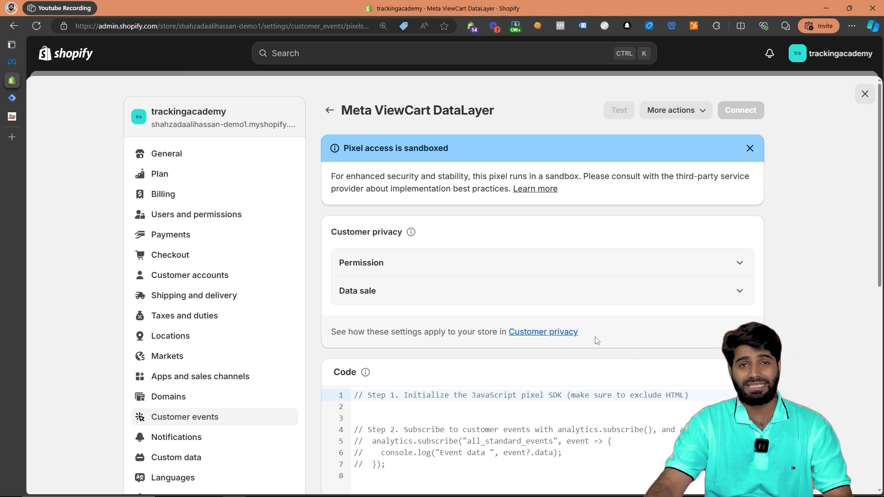
- Set the pixel's permission to Not required and its data sale option to "Data collected does not qualify as data sale"
click(395, 264)
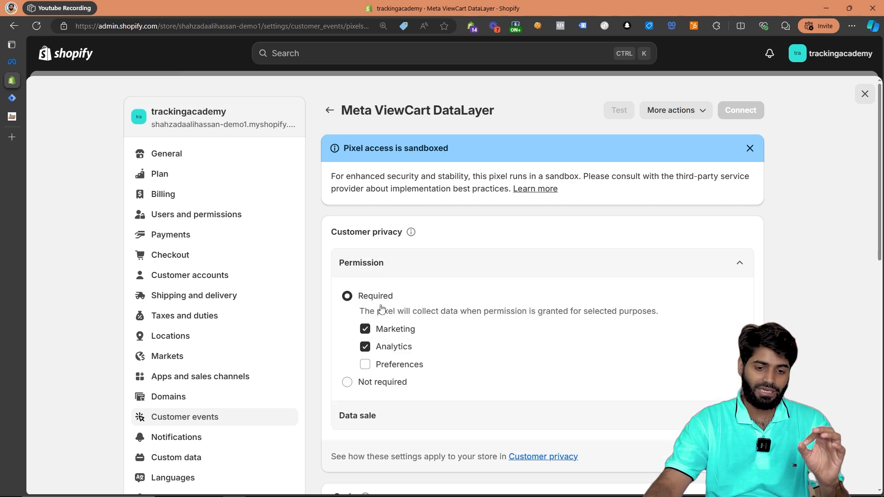
click(378, 385)
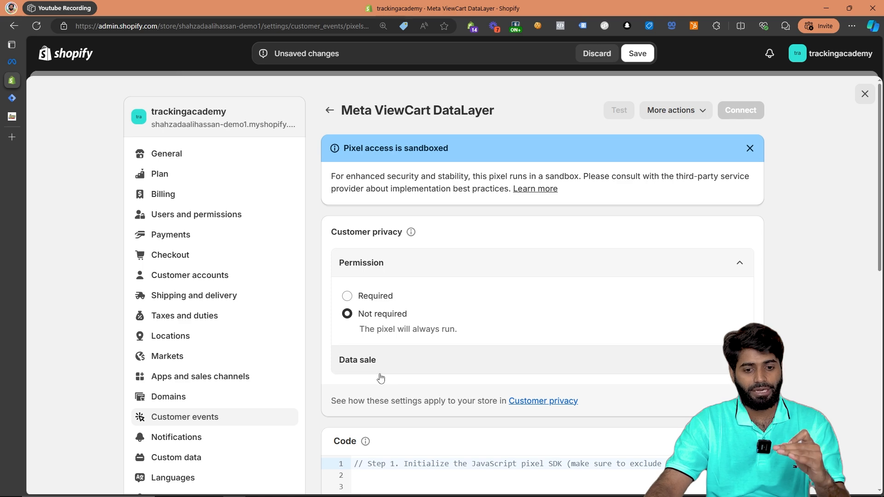
click(381, 371)
click(376, 441)
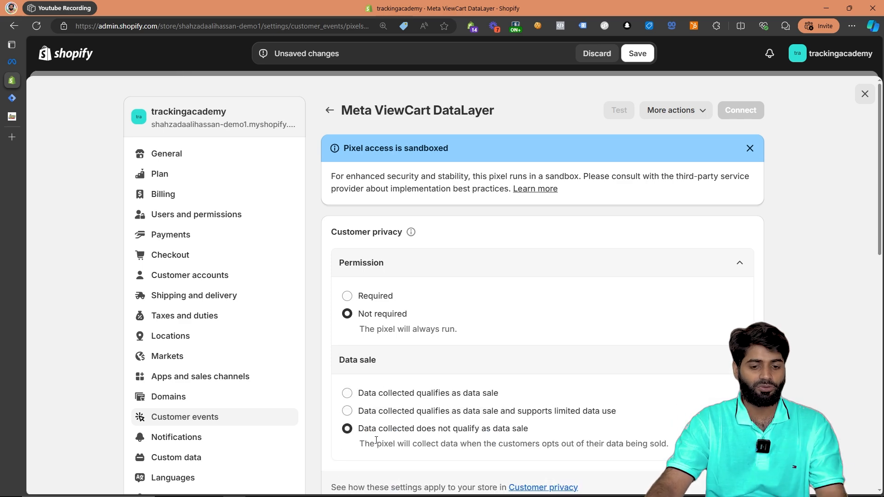
- Delete all of the default sample code from the pixel's code editor
scroll(489, 328, down, 7)
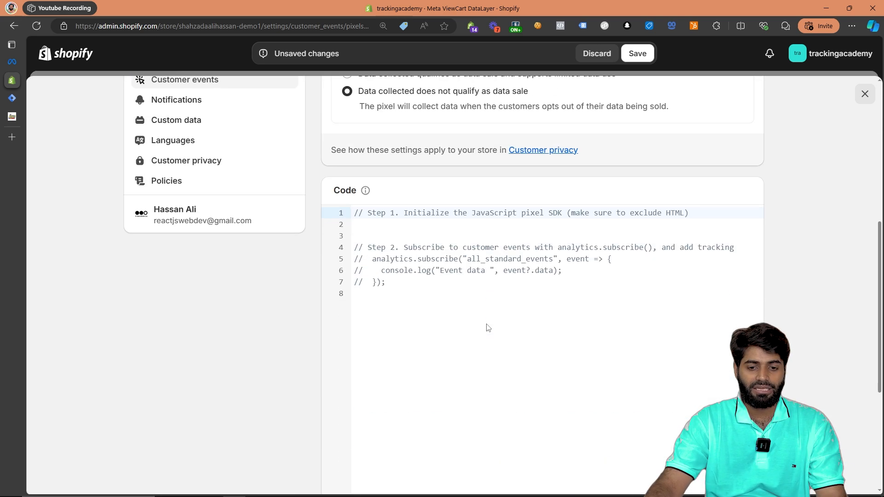
drag(433, 371, 357, 213)
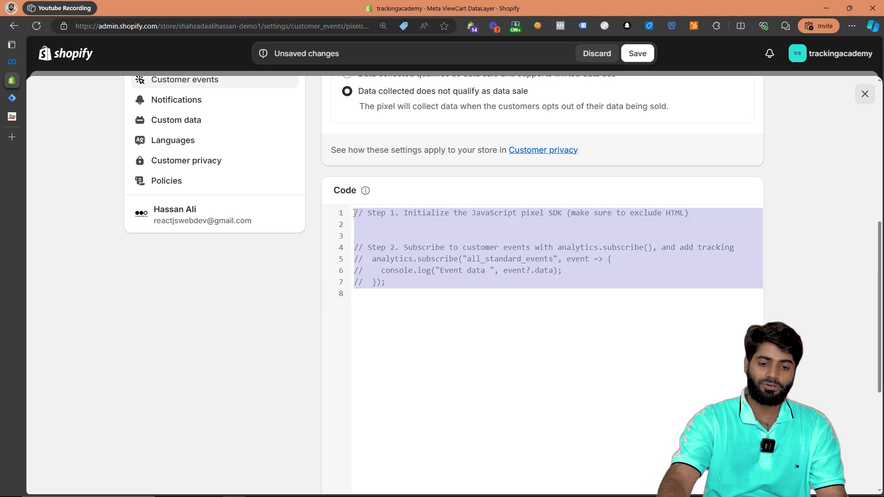
key(BackSpace)
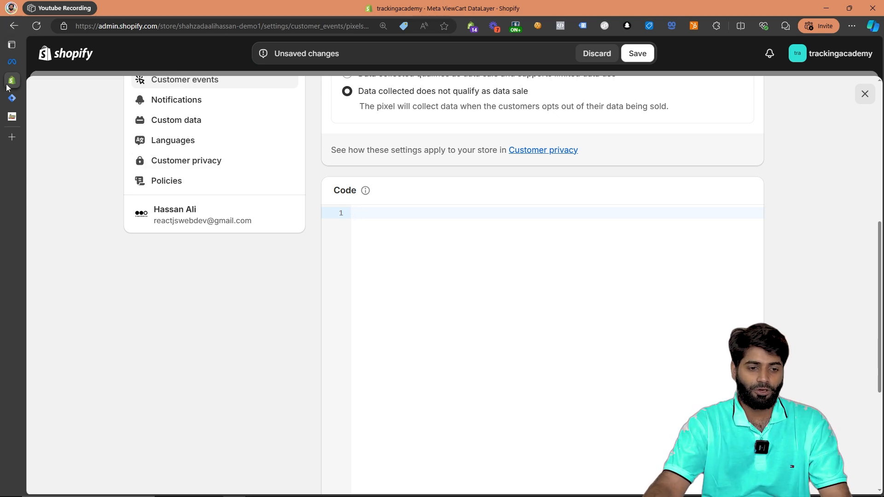
- Copy the JavaScript snippet from the trackingacademy.com GA4 view cart article, paste it into the Shopify pixel's code editor, and highlight its view_cart event name
click(11, 117)
scroll(539, 240, down, 10)
scroll(540, 241, down, 3)
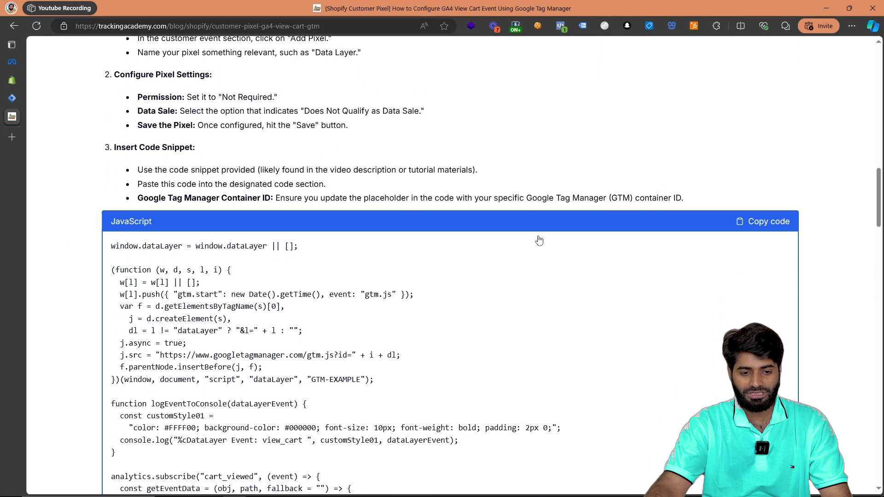
click(751, 225)
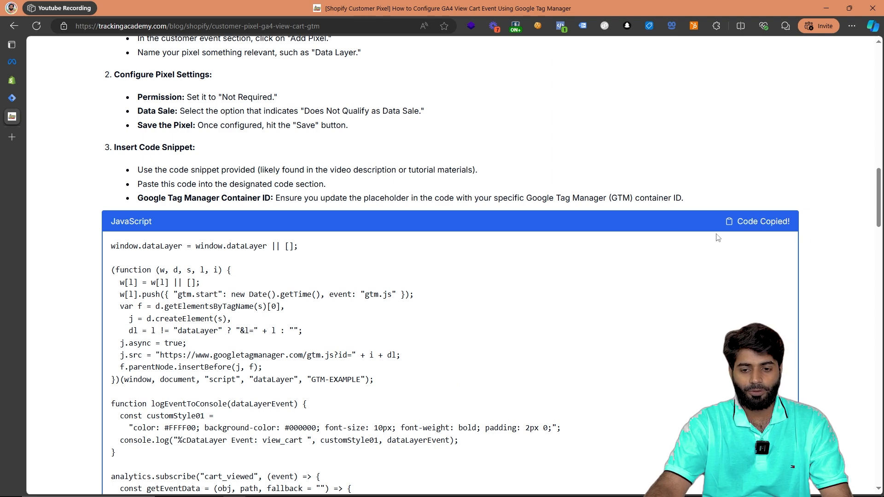
click(13, 82)
click(564, 350)
key(ctrl+v)
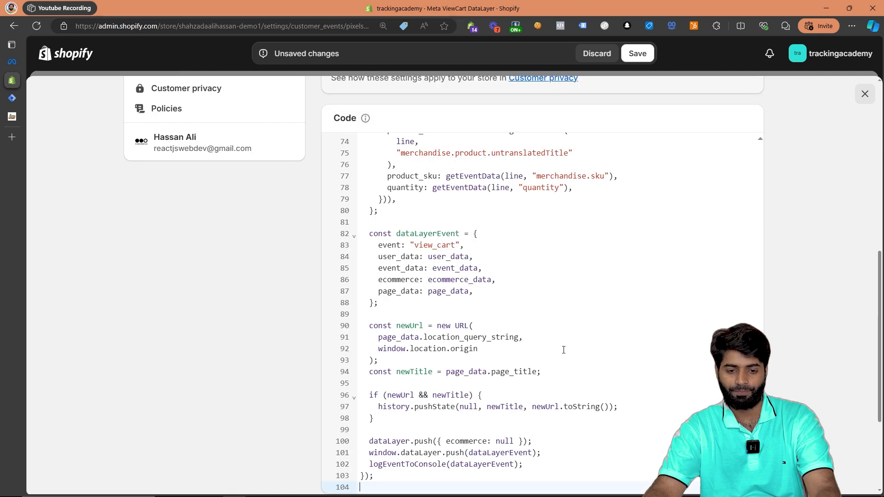
double_click(430, 245)
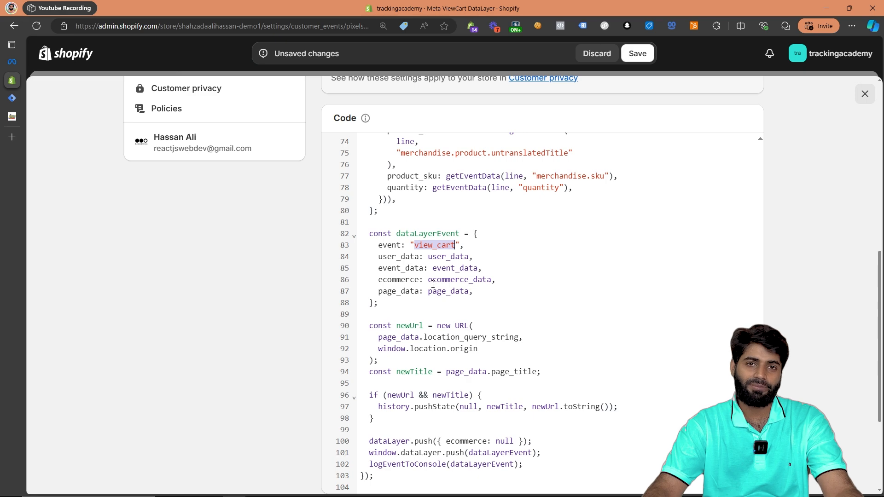
- Replace the EXAMPLE part of the GTM-EXAMPLE placeholder on line 12 with the container ID copied from Google Tag Manager's install snippet
scroll(459, 333, up, 15)
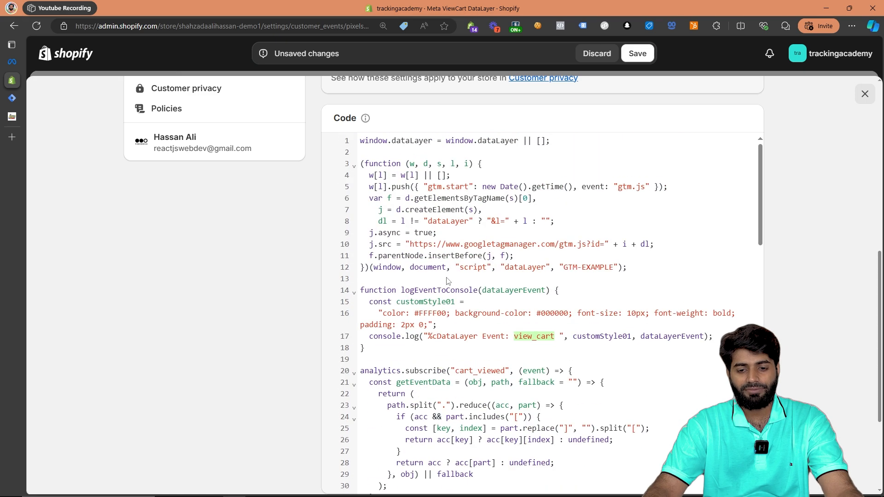
double_click(598, 268)
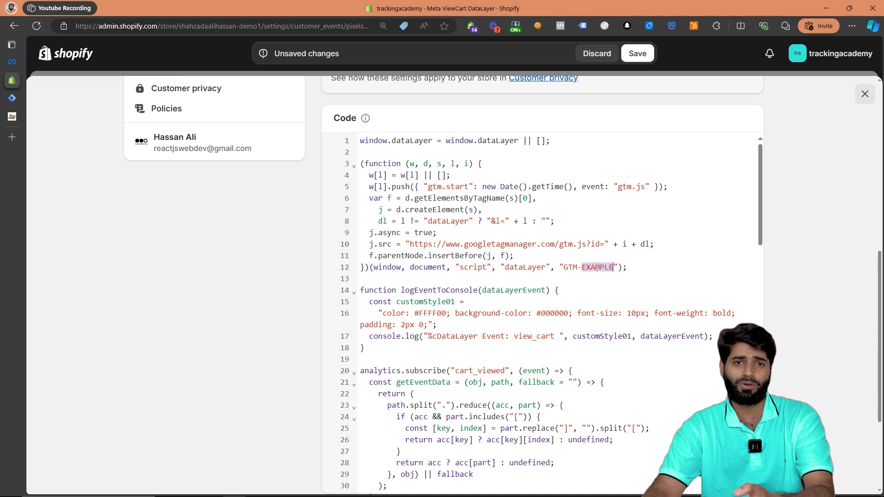
click(19, 96)
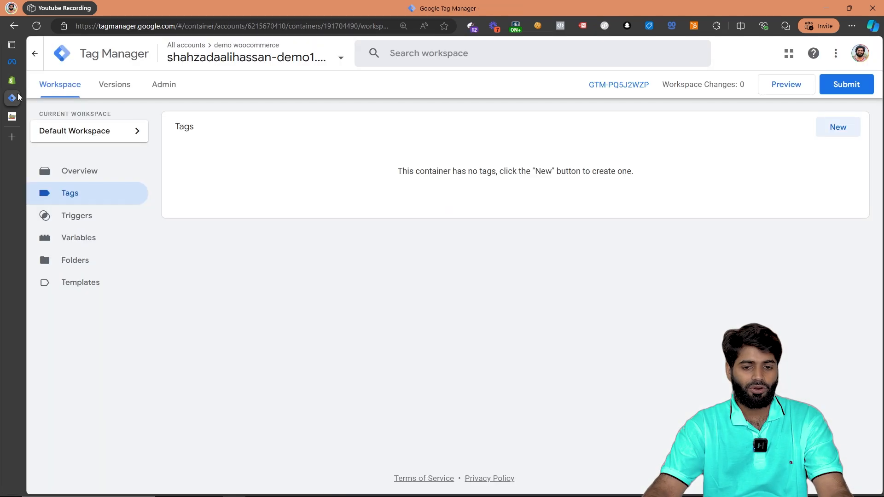
click(620, 86)
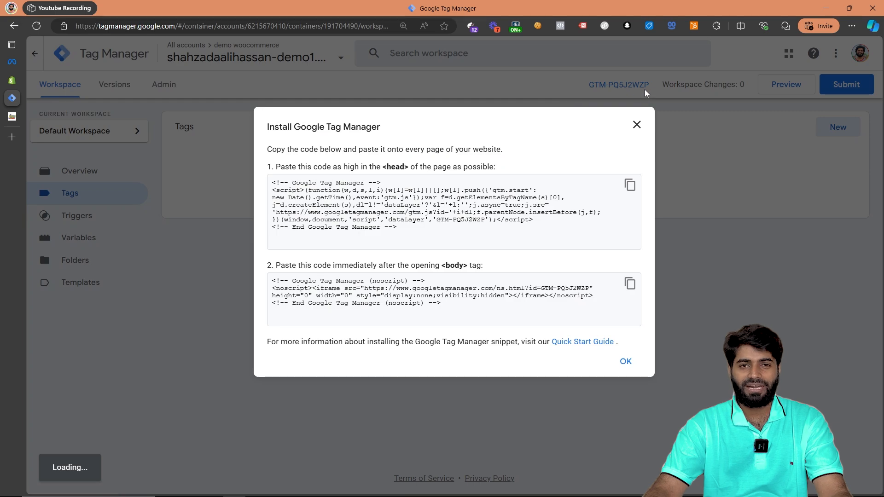
double_click(467, 220)
right_click(474, 220)
click(476, 226)
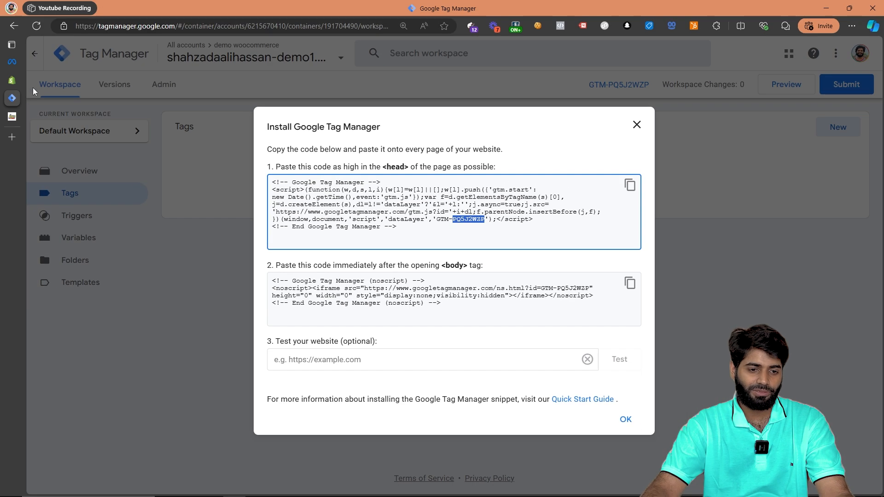
click(11, 81)
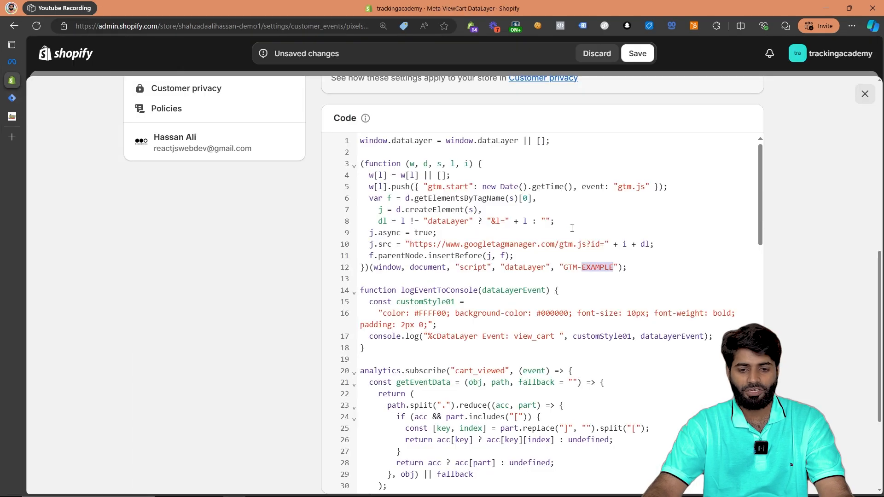
right_click(600, 266)
click(651, 323)
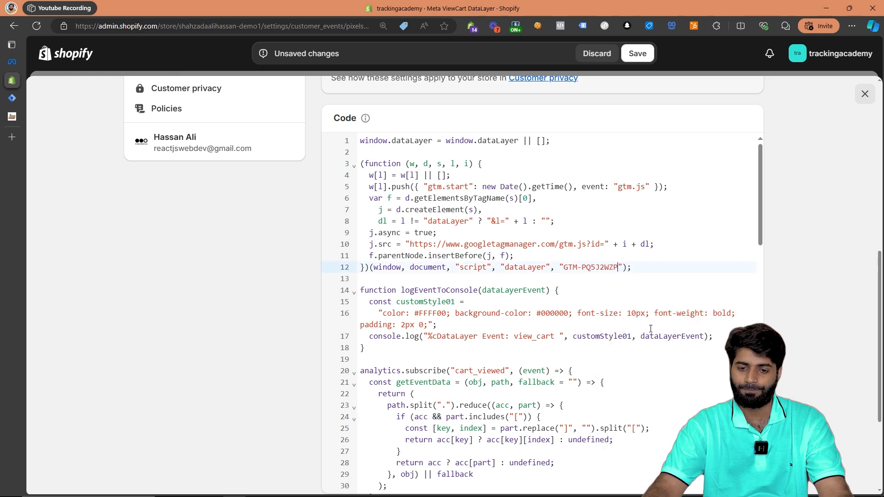
- Save the Meta ViewCart DataLayer pixel and connect it to the store
scroll(771, 316, up, 7)
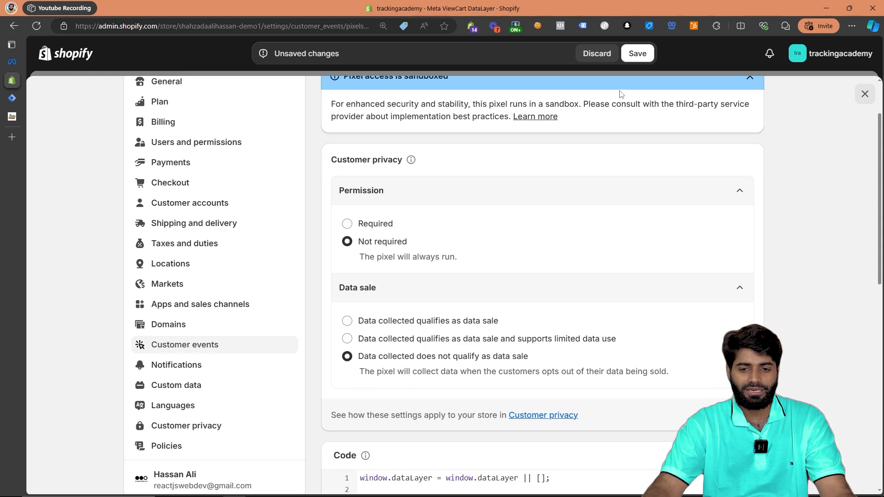
click(638, 53)
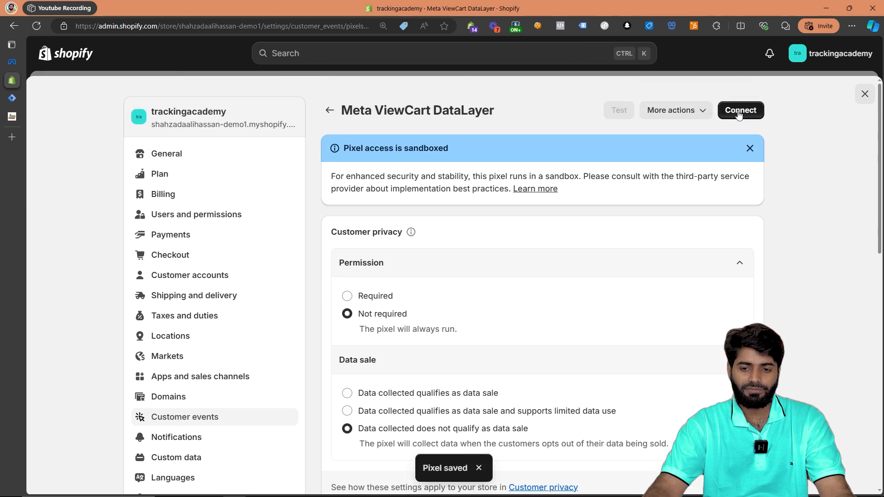
click(739, 110)
click(616, 305)
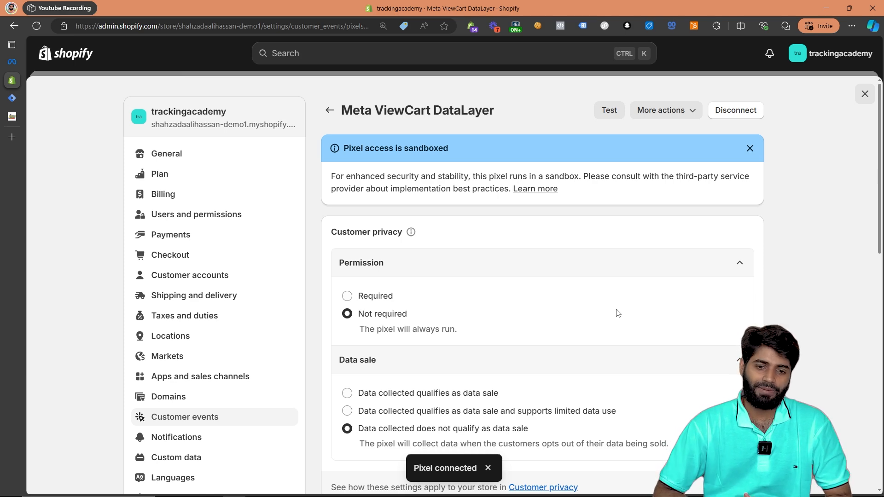
- Leave the settings for the online storefront, add Product 001 Title to the cart, and view the cart page
click(864, 95)
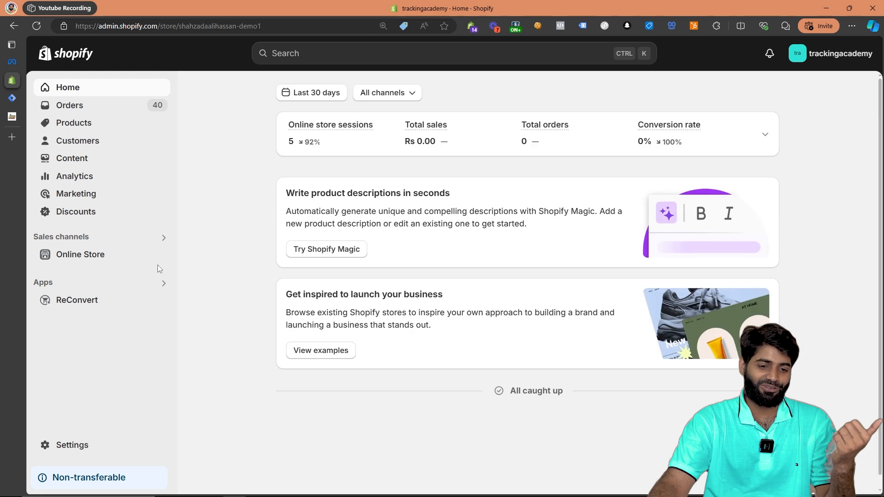
click(162, 256)
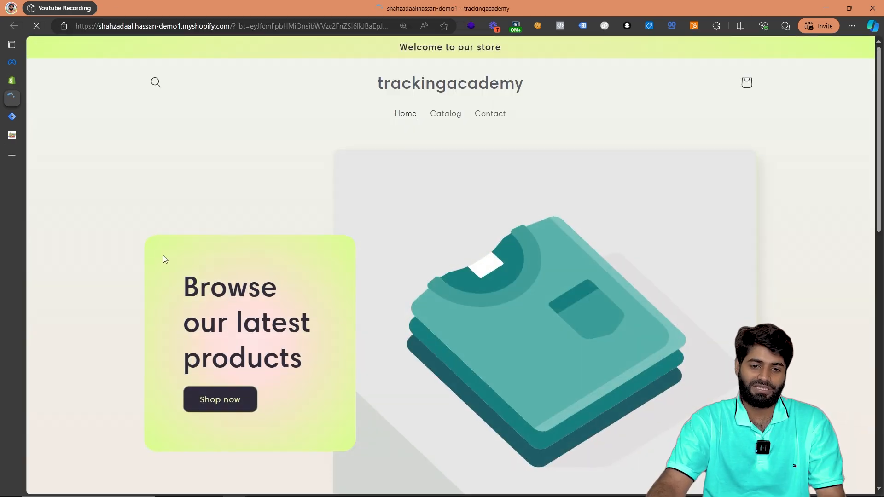
scroll(489, 206, down, 1)
scroll(488, 206, down, 8)
click(256, 289)
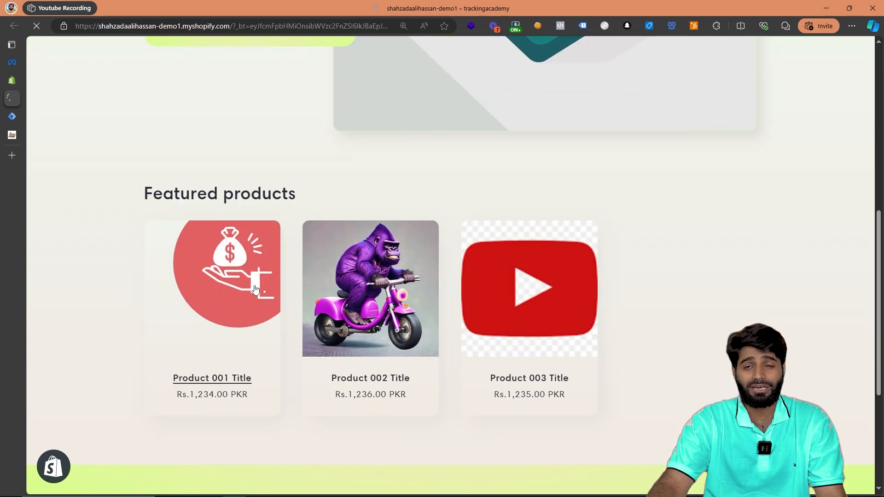
click(655, 308)
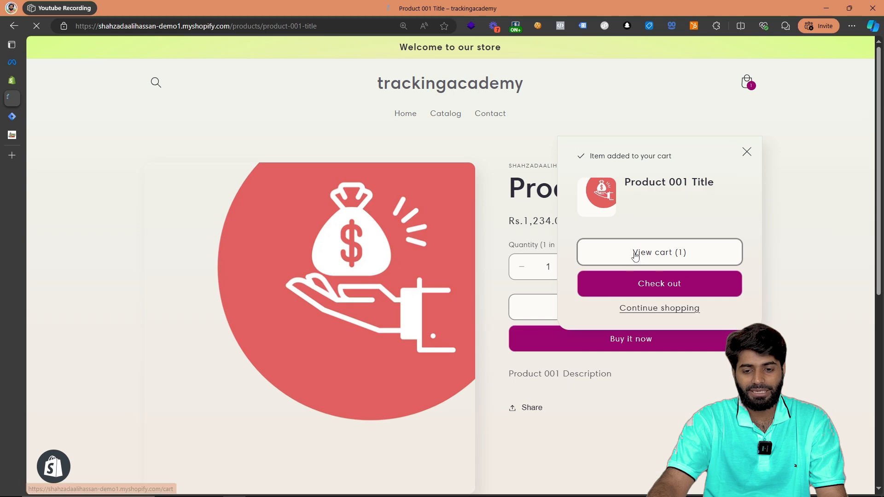
click(607, 258)
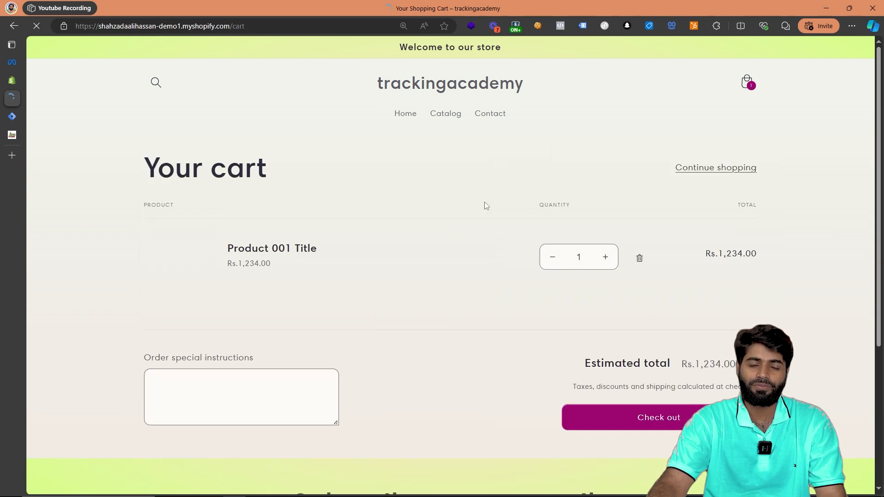
- Inspect the cart page's console and expand the view_cart data layer event down to its first ecommerce item
right_click(485, 205)
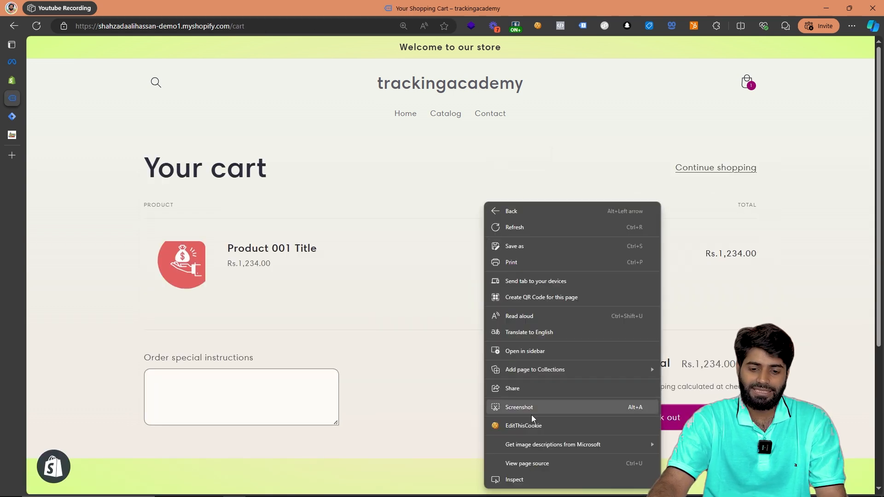
click(540, 479)
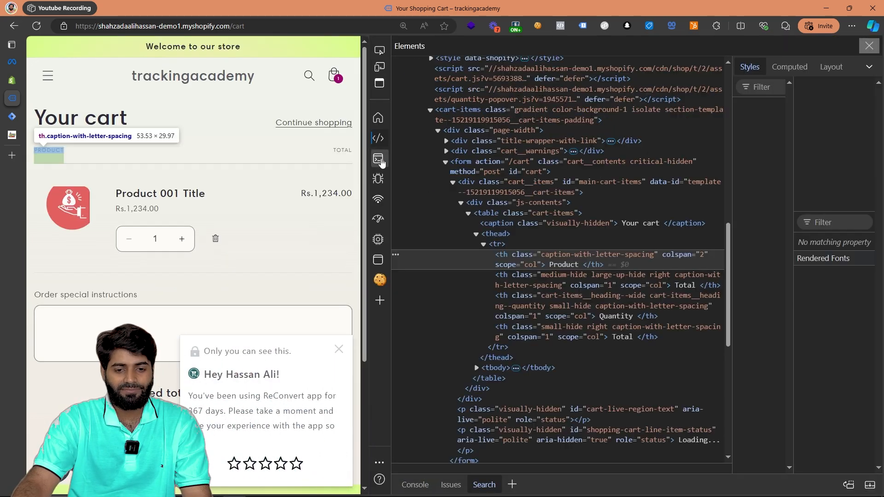
click(378, 161)
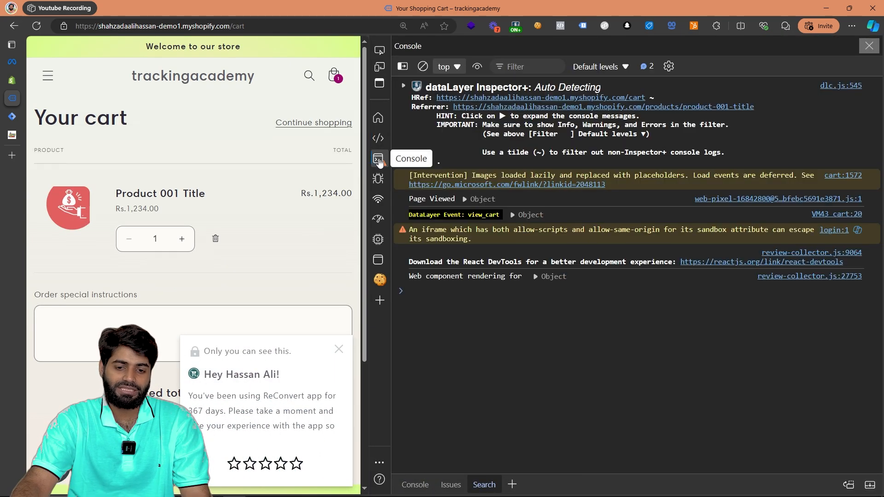
click(514, 216)
click(422, 235)
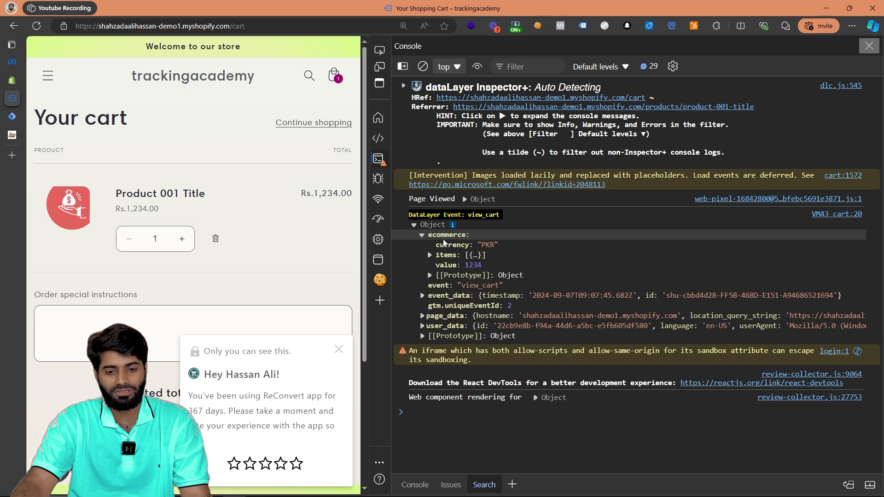
click(430, 254)
click(438, 266)
scroll(441, 264, down, 2)
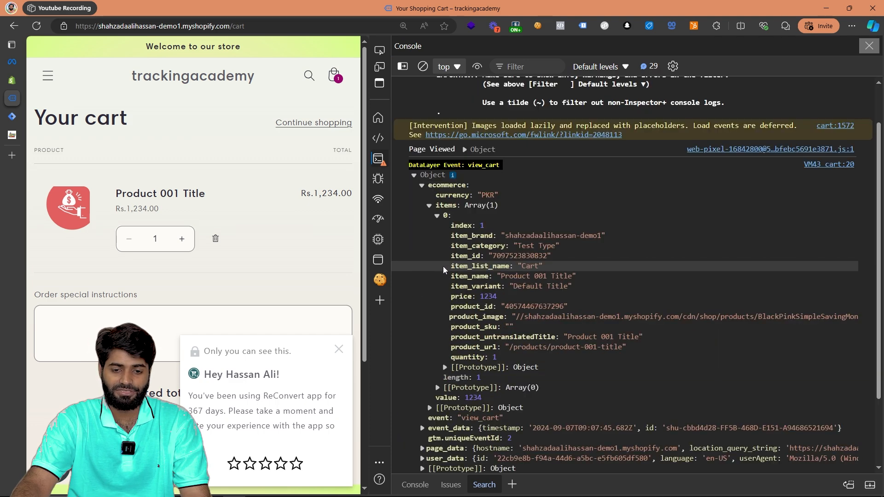
- Highlight the item parameters in the console, switch to Google Tag Manager, and add the Facebook Pixel tag template from the gallery
drag(451, 235, 652, 346)
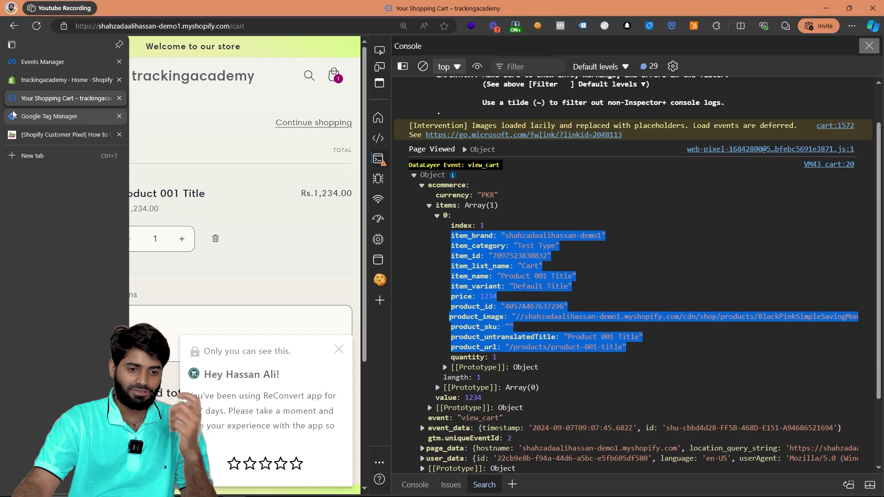
click(13, 115)
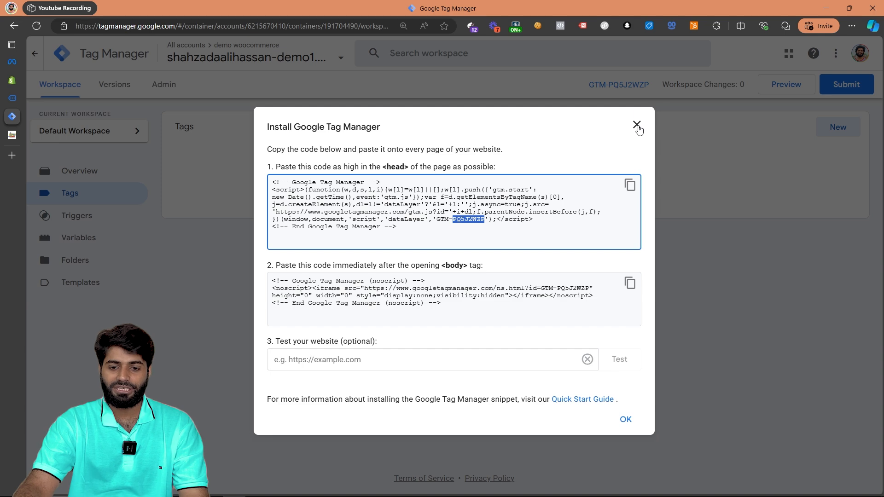
click(636, 124)
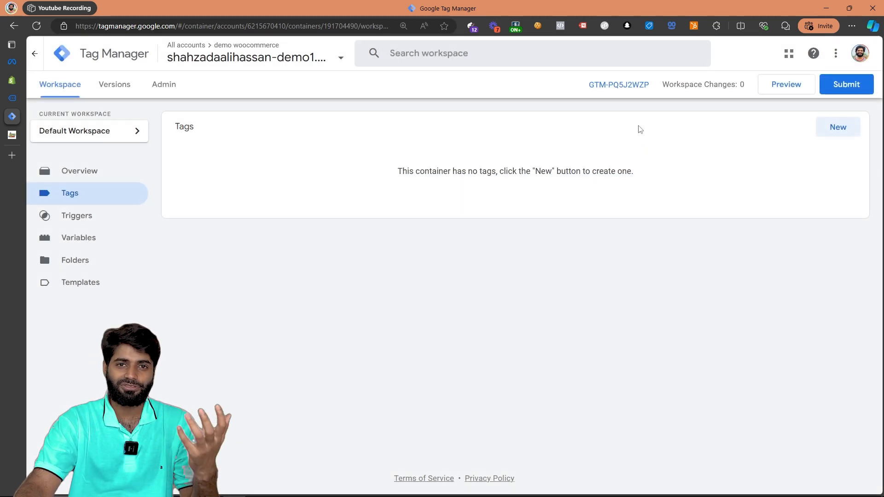
click(90, 283)
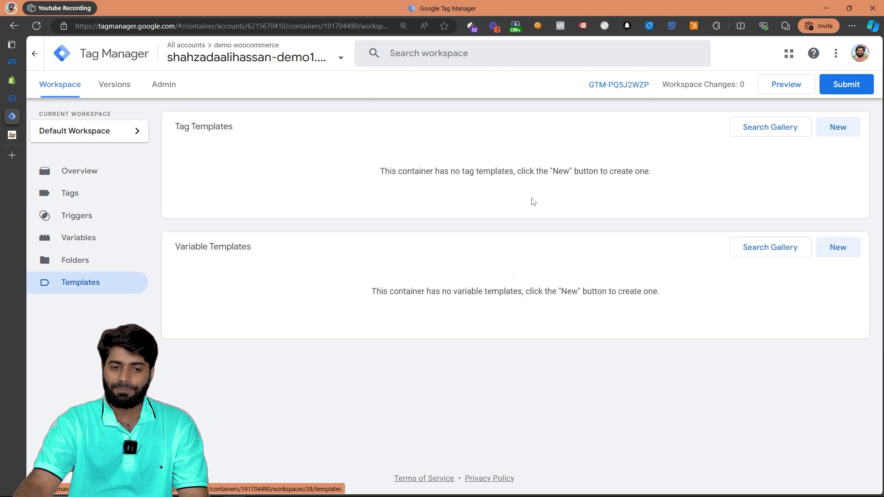
click(776, 133)
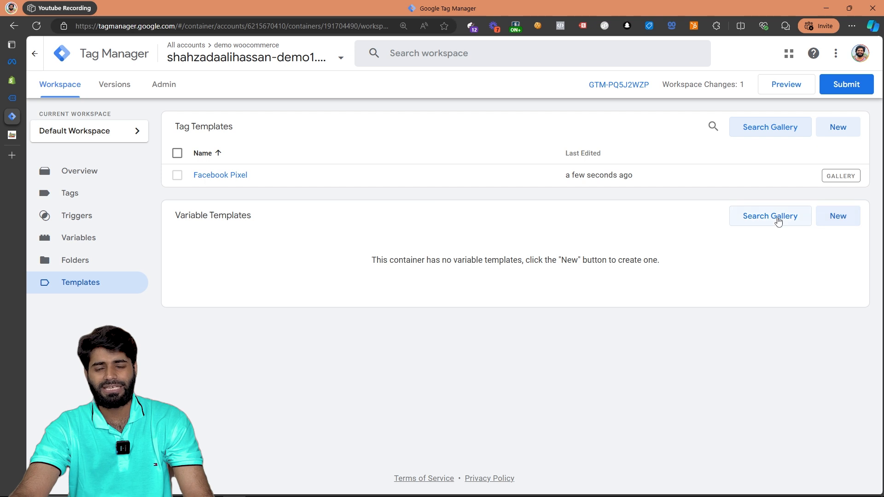
- Import Ecommerce Parameter Generator.tpl as a new variable template, save it, and close the template editor
click(832, 221)
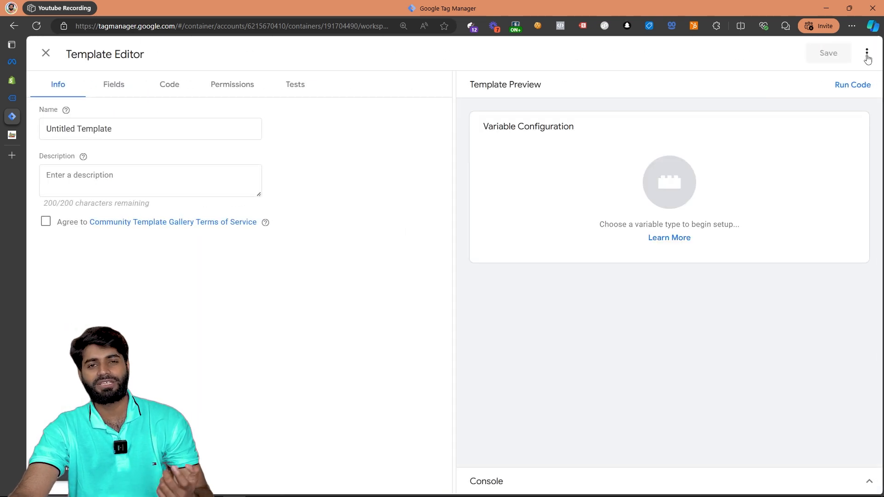
click(868, 56)
click(847, 83)
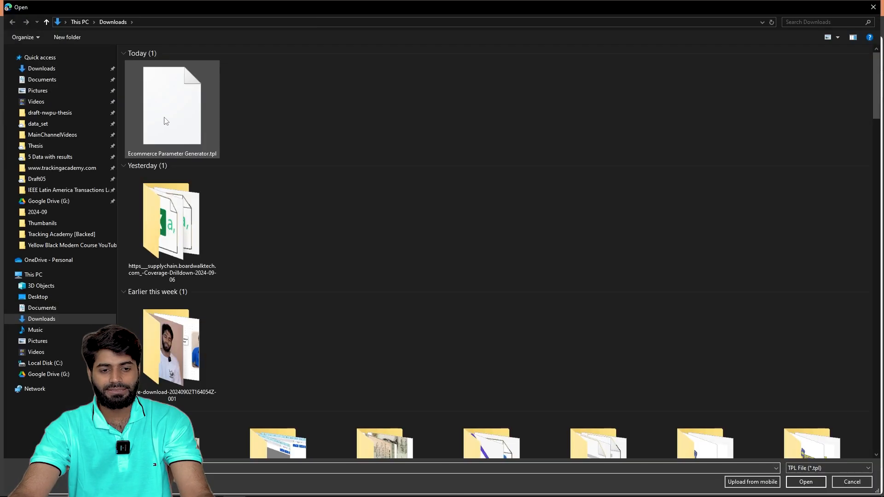
click(170, 153)
click(807, 485)
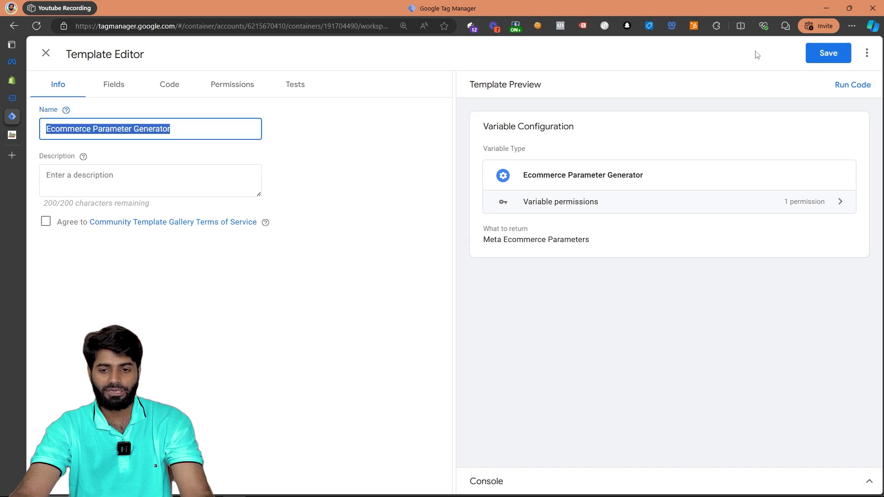
click(815, 57)
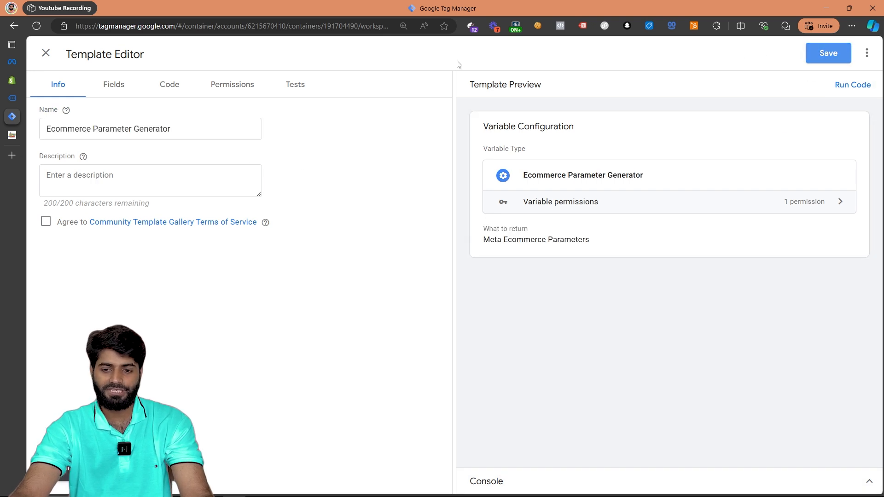
click(44, 54)
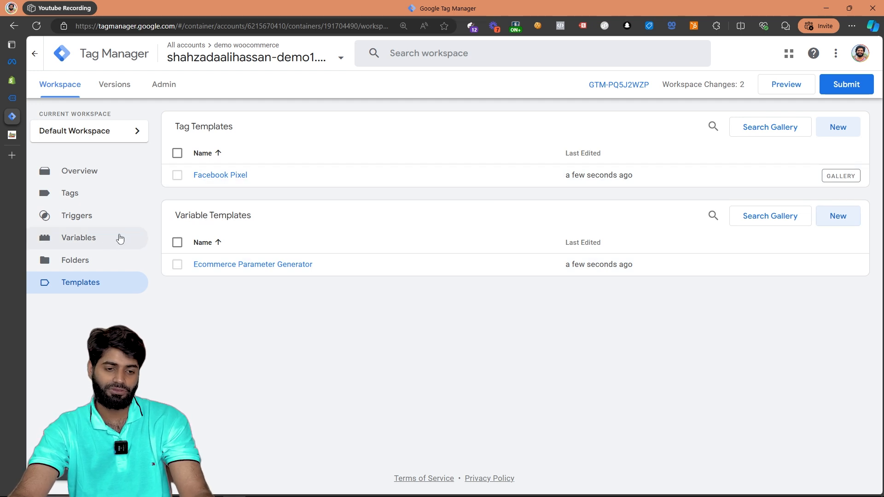
- Start a new user-defined variable of type Constant in the workspace
click(94, 239)
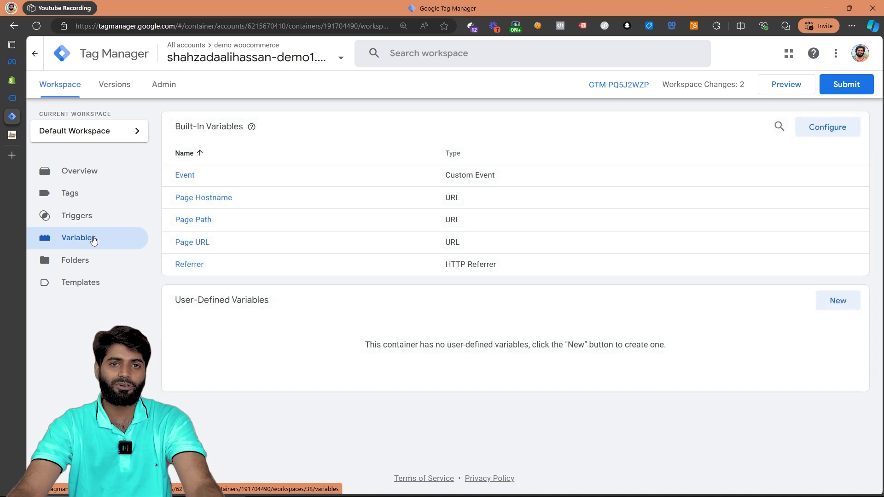
click(829, 301)
click(393, 173)
scroll(744, 274, down, 4)
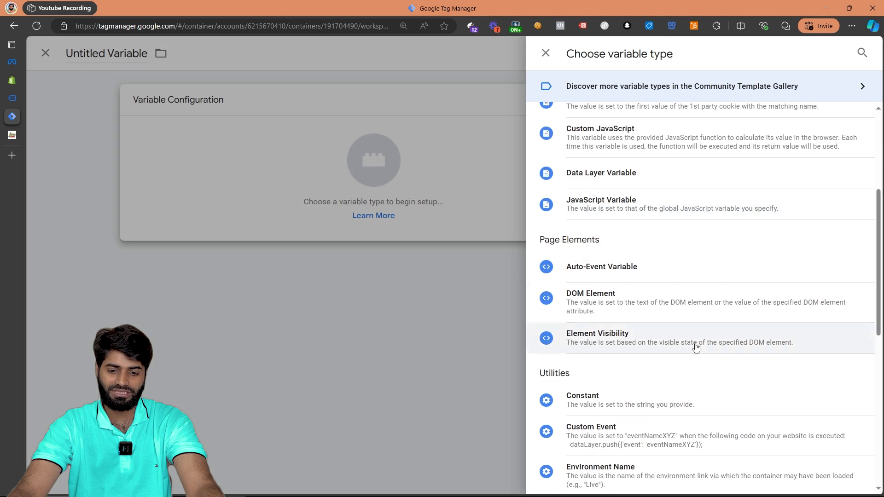
click(697, 396)
click(357, 217)
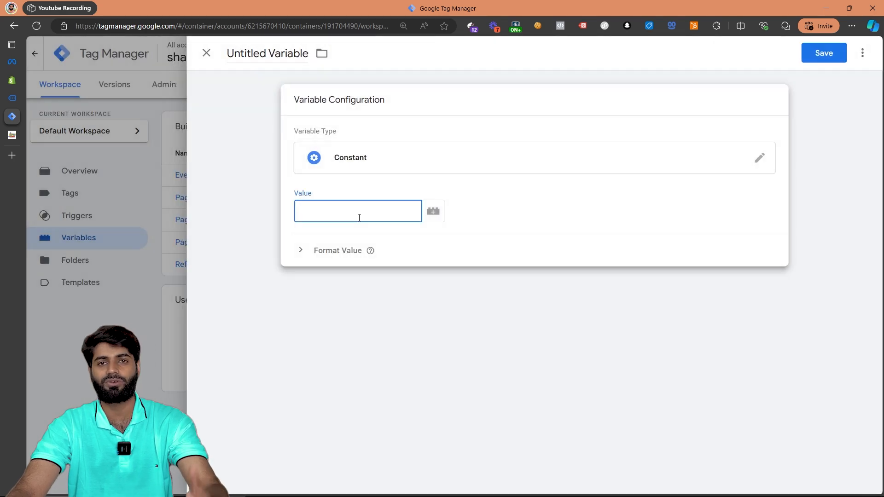
- Fill the constant's value with the dataset ID copied from Meta Events Manager, and save the variable as Meta Pixel ID
click(14, 66)
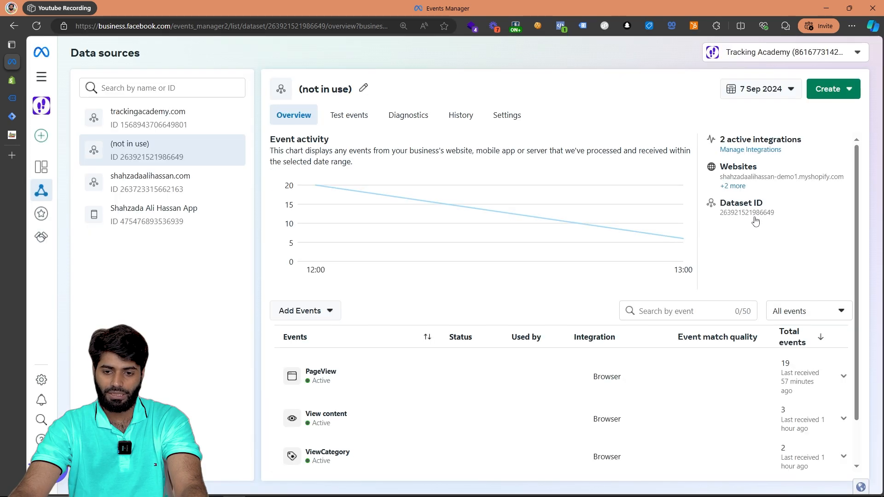
click(747, 213)
click(17, 117)
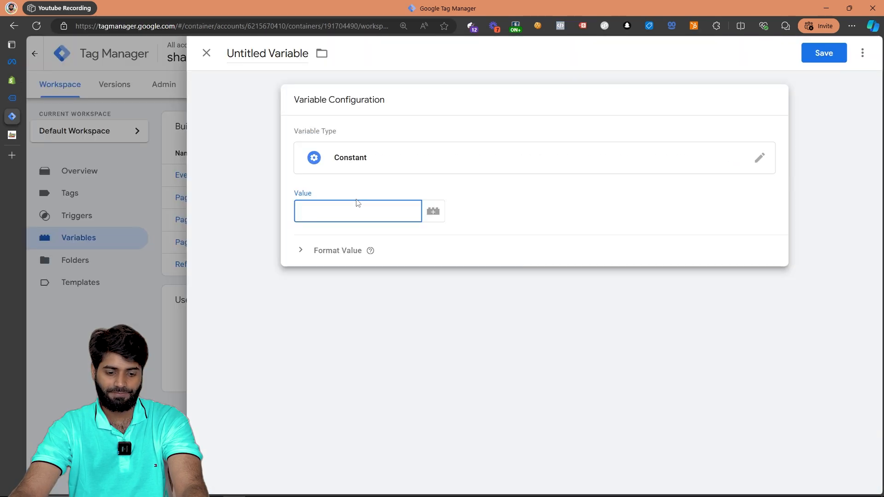
key(ctrl+v)
click(246, 56)
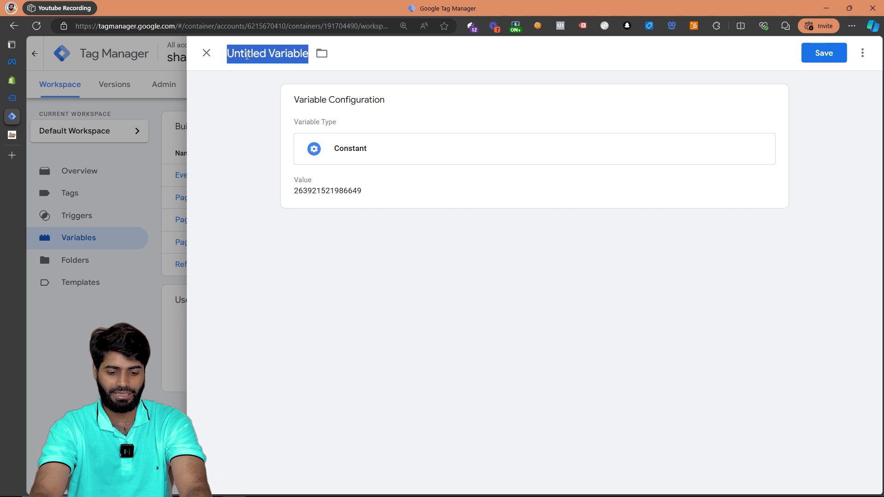
text(Meta Pixel ID)
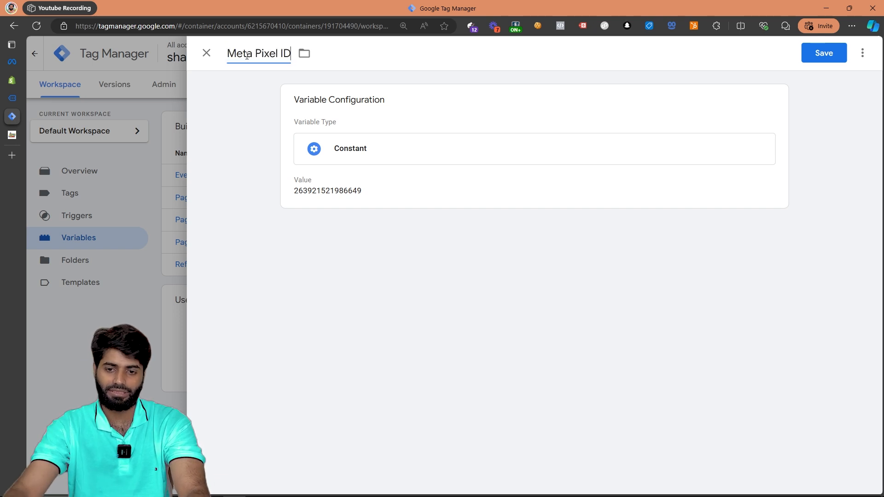
click(824, 53)
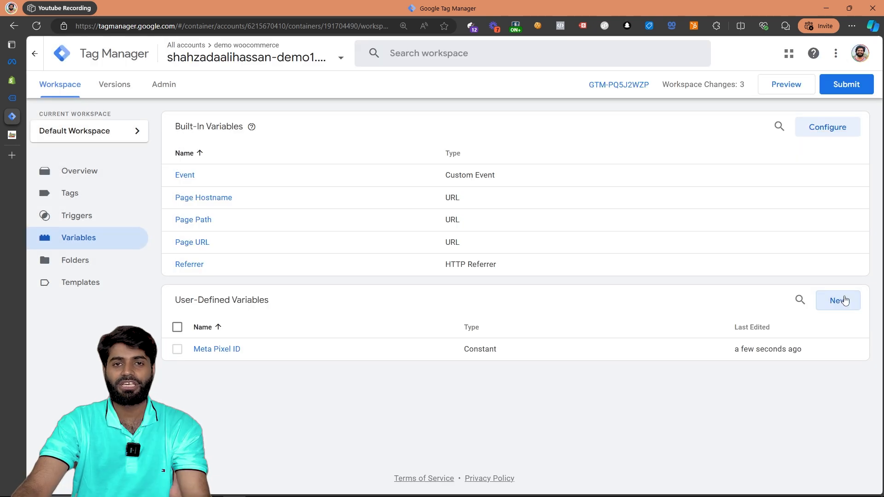
- Create a Data Layer Variable that reads ecommerce.items and save it as DLV ecommerce.items
click(846, 300)
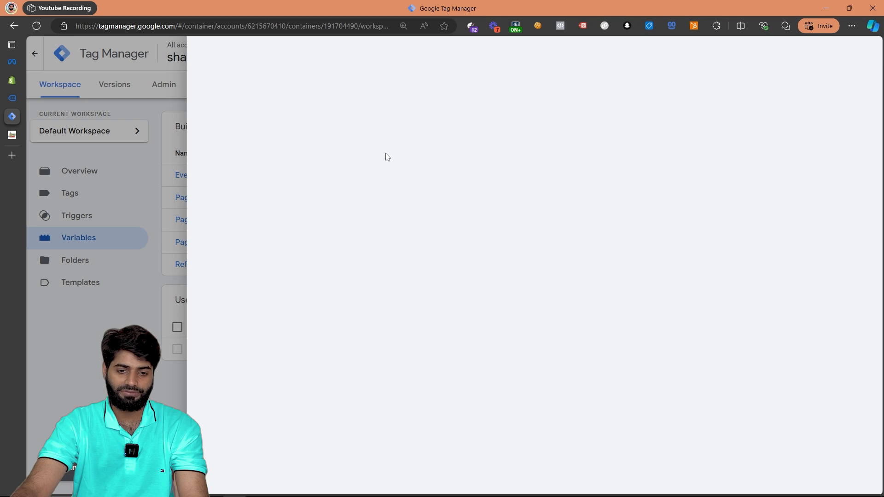
click(387, 159)
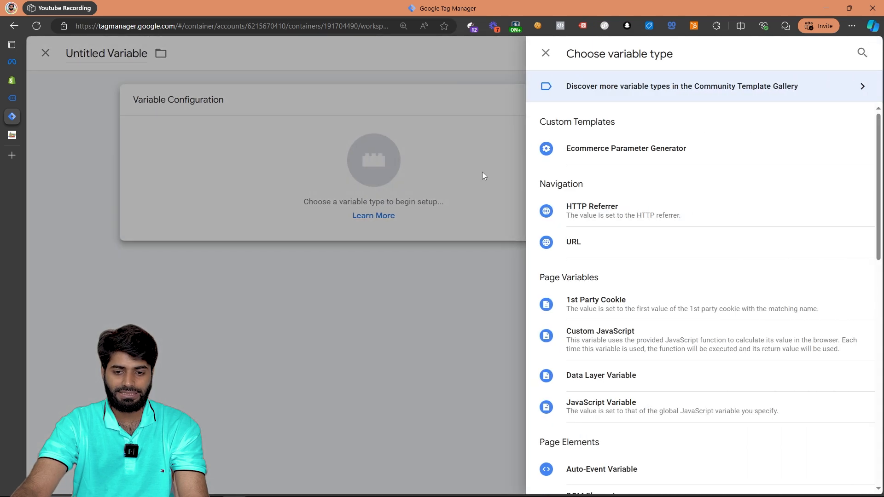
click(647, 374)
text(ecommerce.)
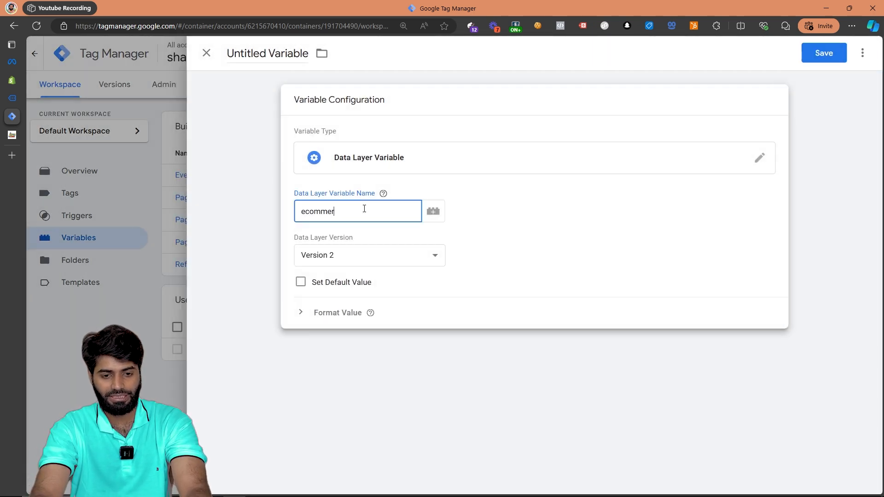
text(items)
click(267, 53)
text(DLV)
key(ctrl+v)
click(831, 55)
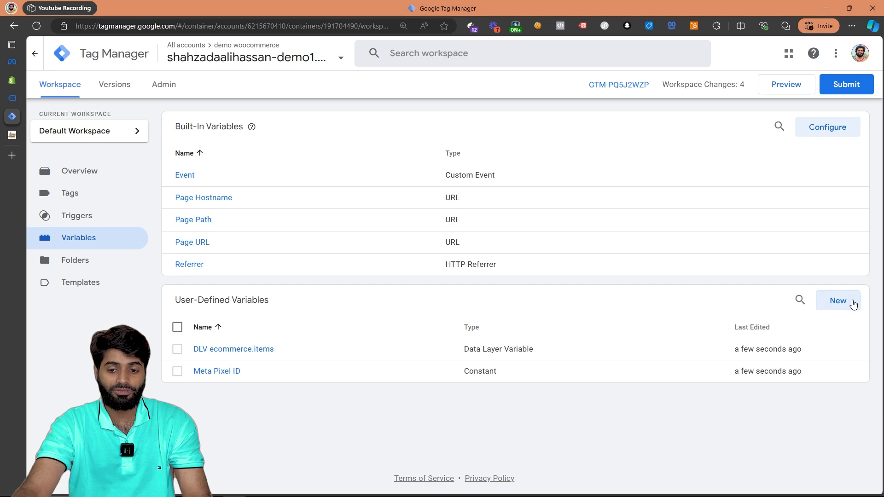
- Create an Ecommerce Parameter Generator variable named EPG Meta, with {{DLV ecommerce.items}} as its array of objects, and save it
click(838, 301)
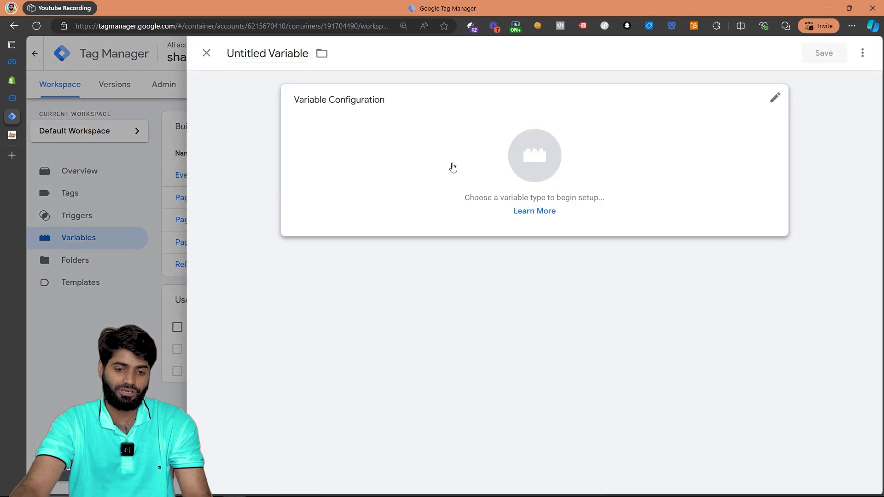
click(453, 168)
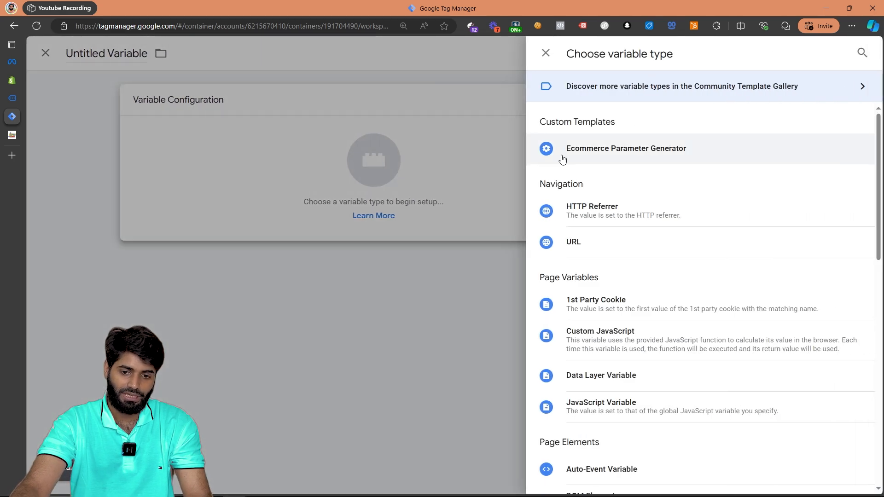
click(648, 160)
click(304, 235)
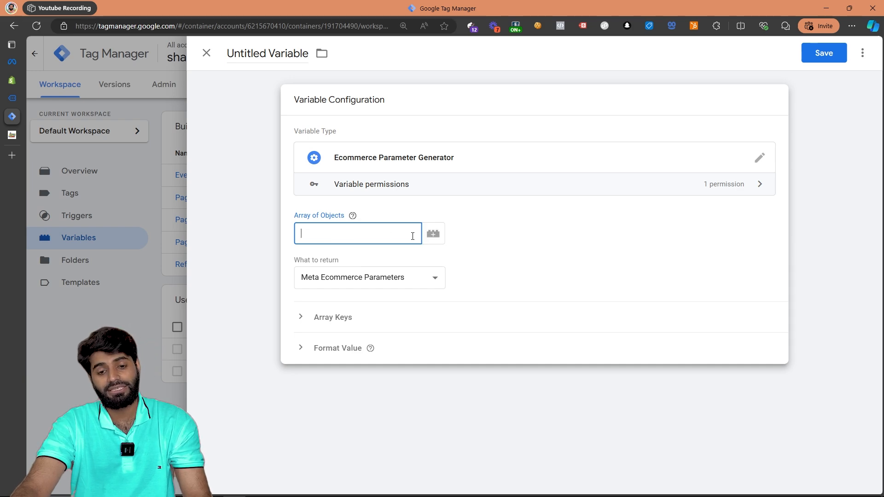
click(434, 235)
click(386, 108)
drag(390, 234, 303, 234)
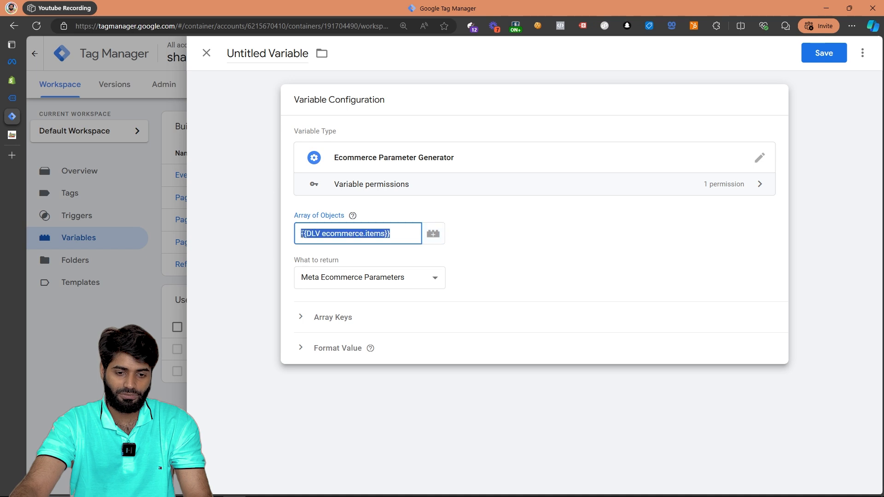
click(254, 54)
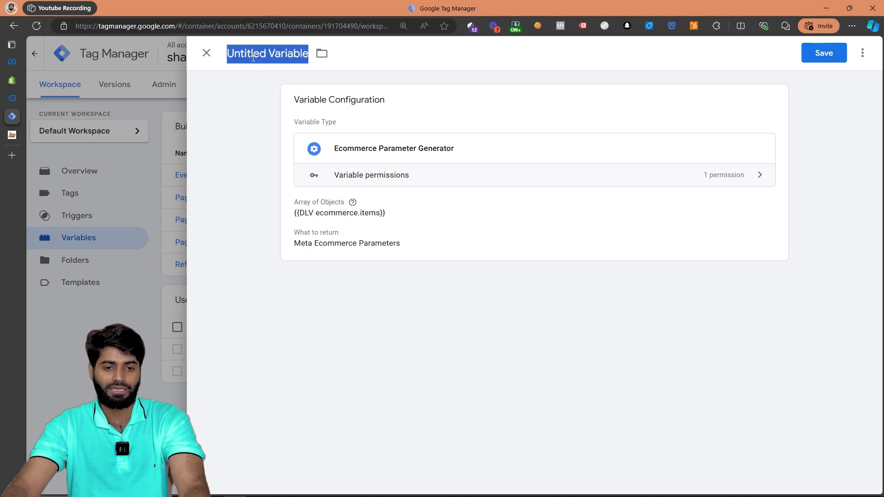
text(EPG Meta)
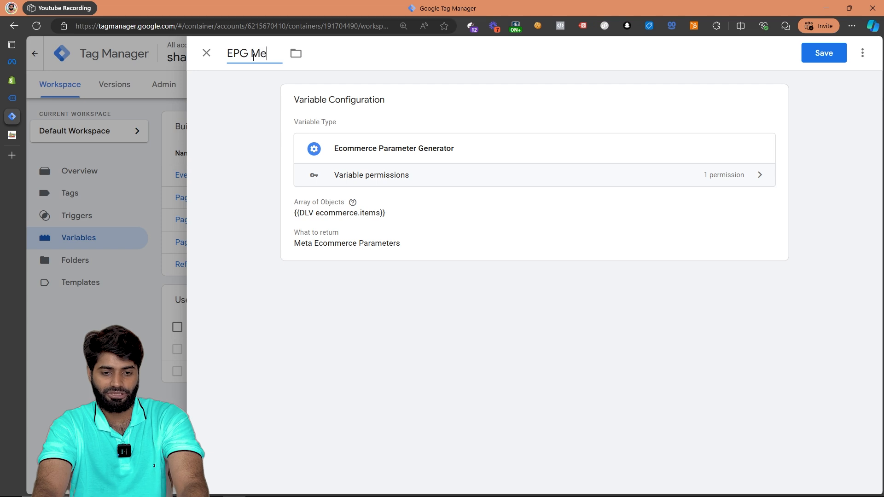
click(823, 53)
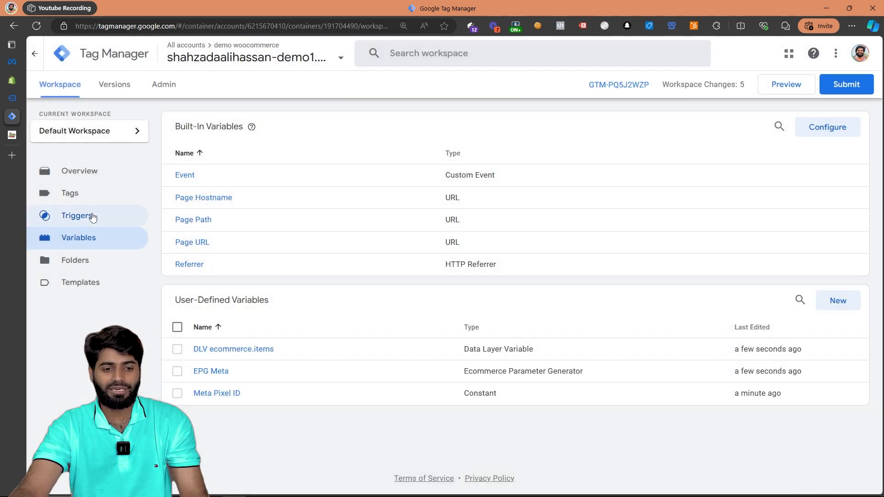
- Set up a new Custom Event trigger with the event name view_cart
click(92, 216)
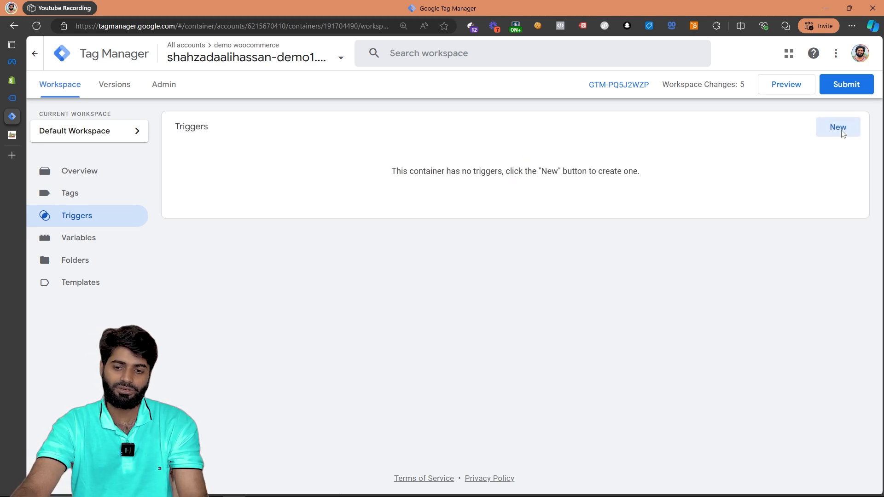
click(838, 127)
click(608, 152)
scroll(651, 444, down, 2)
scroll(651, 444, down, 3)
click(608, 352)
click(352, 220)
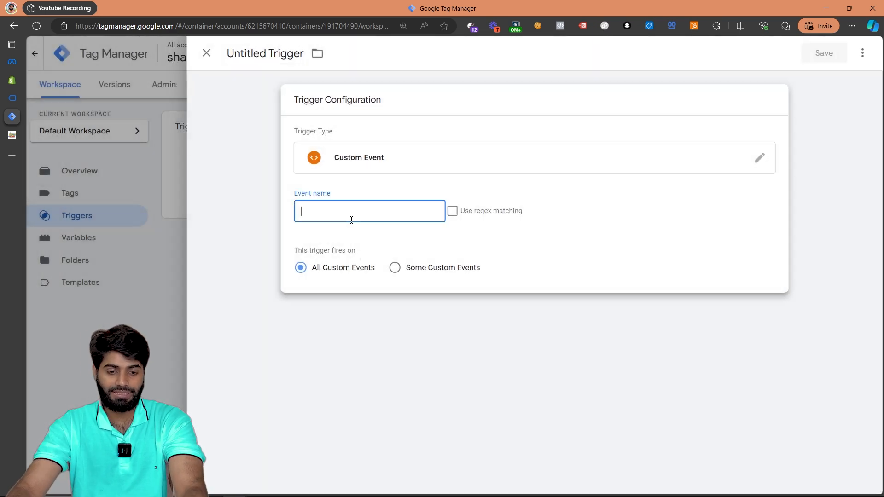
text(view_cart)
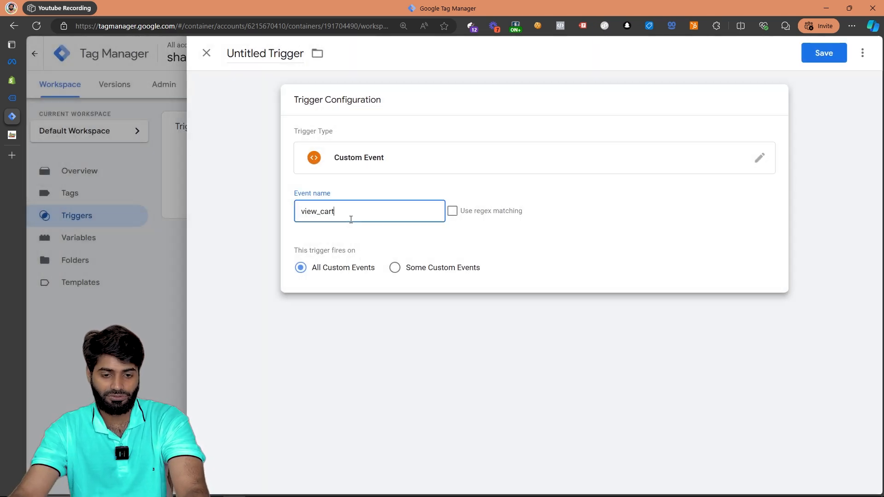
- Name the trigger CE view_cart, reusing the copied event name, and save it
key(ctrl+a)
key(ctrl+c)
click(254, 48)
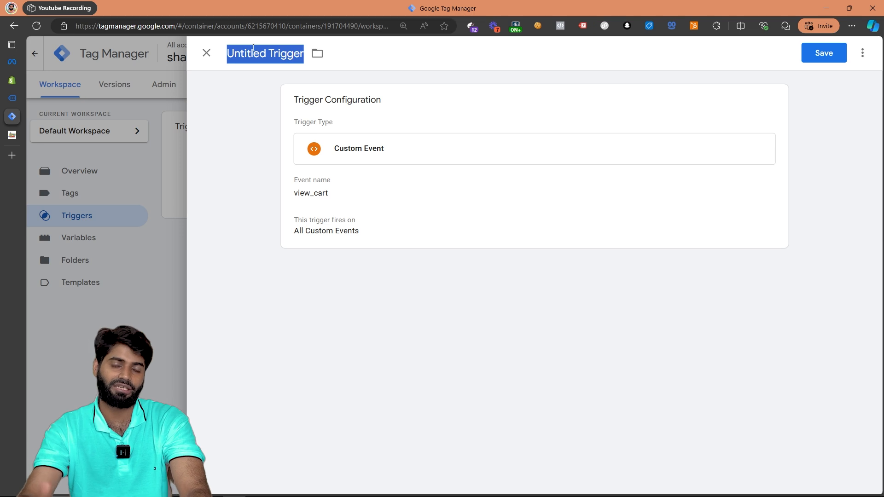
text(CE)
key(ctrl+v)
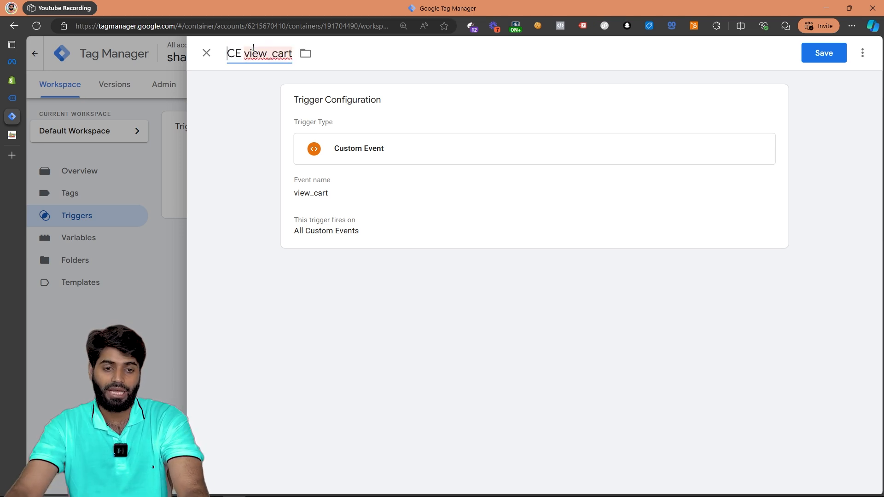
click(824, 53)
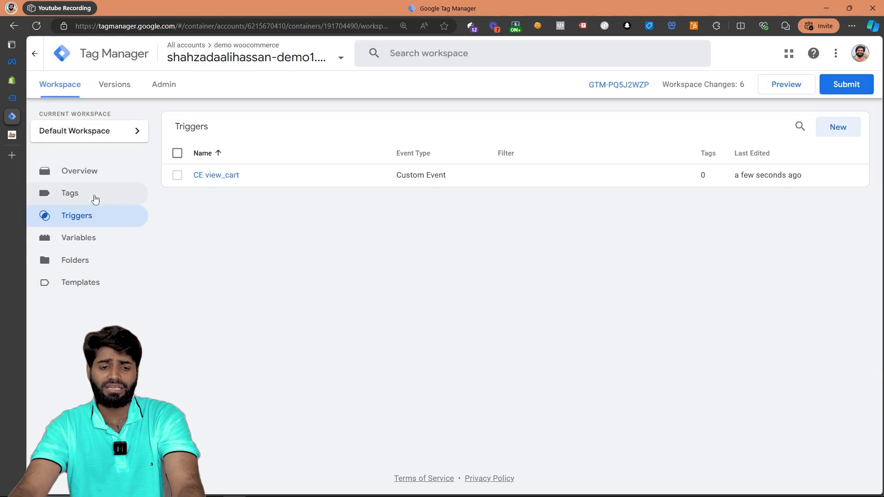
- Create a new tag fired by the CE view_cart trigger, with Facebook Pixel as its tag type
click(95, 198)
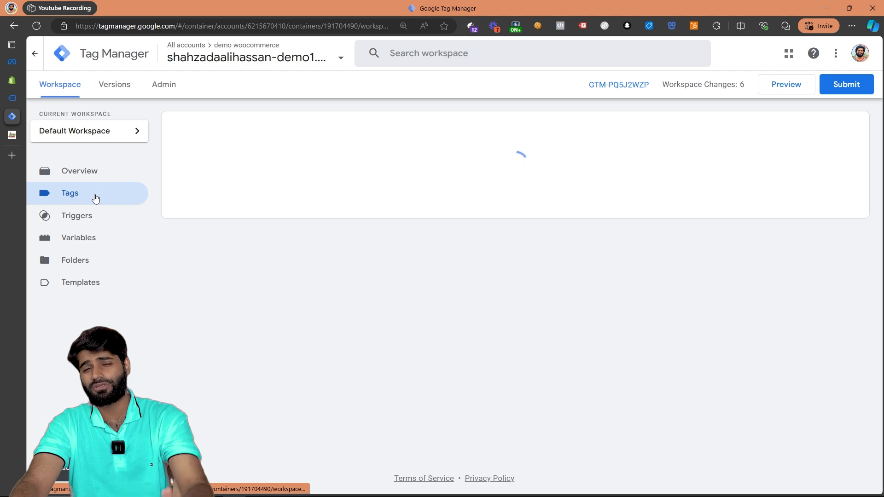
click(838, 127)
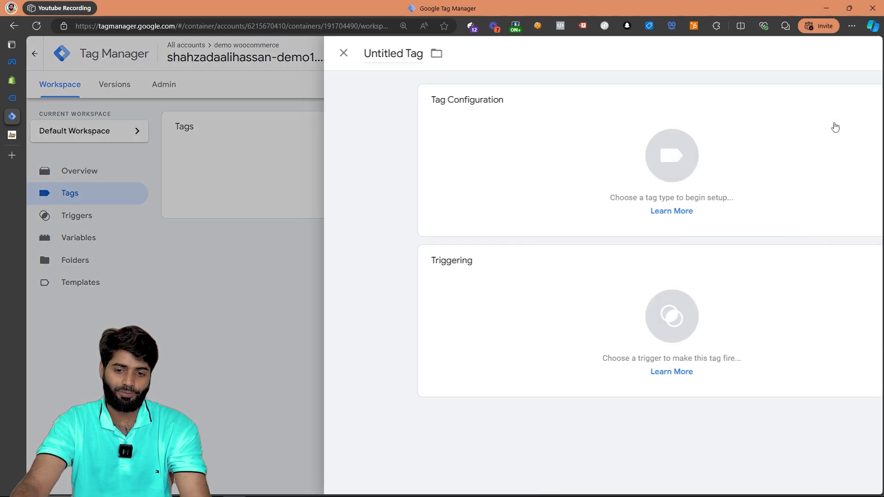
click(316, 310)
click(264, 131)
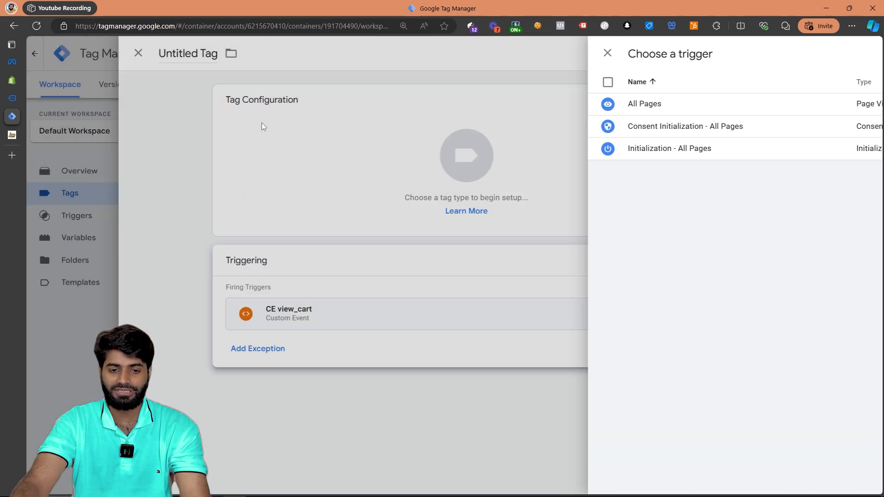
click(506, 145)
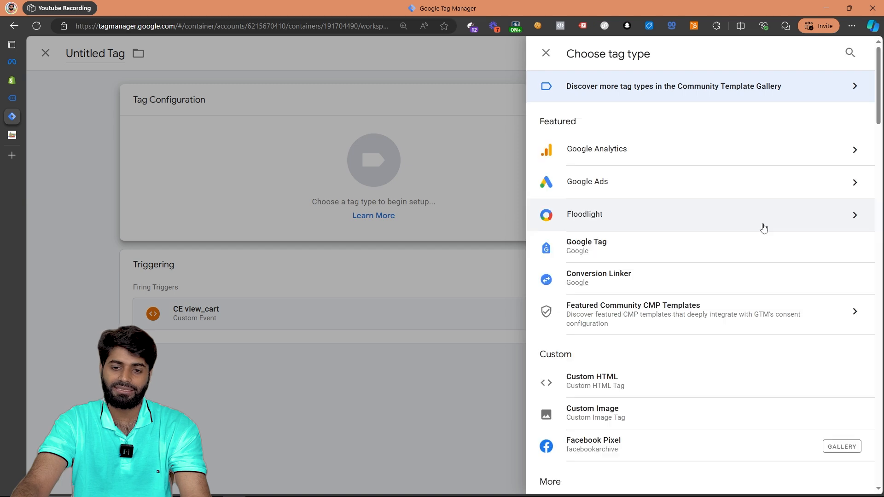
scroll(645, 330, down, 3)
click(602, 326)
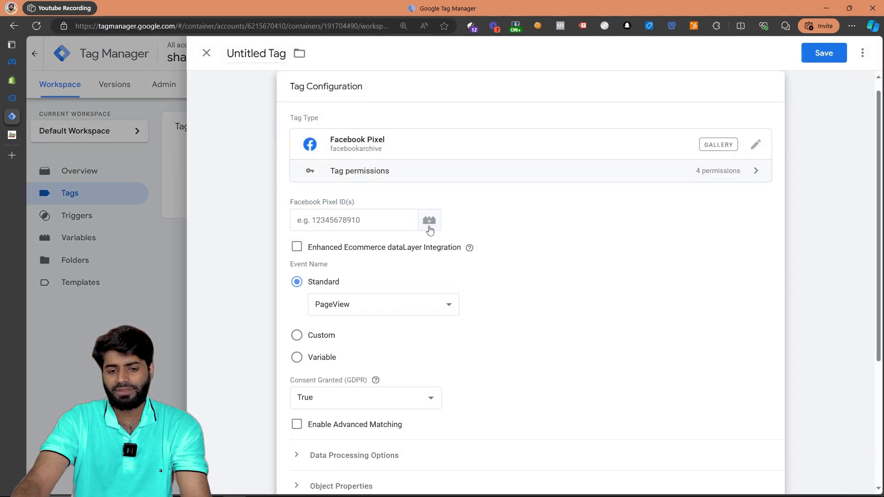
- Set the tag's pixel ID to the {{Meta Pixel ID}} variable and its event name to the custom name ViewCart
click(428, 225)
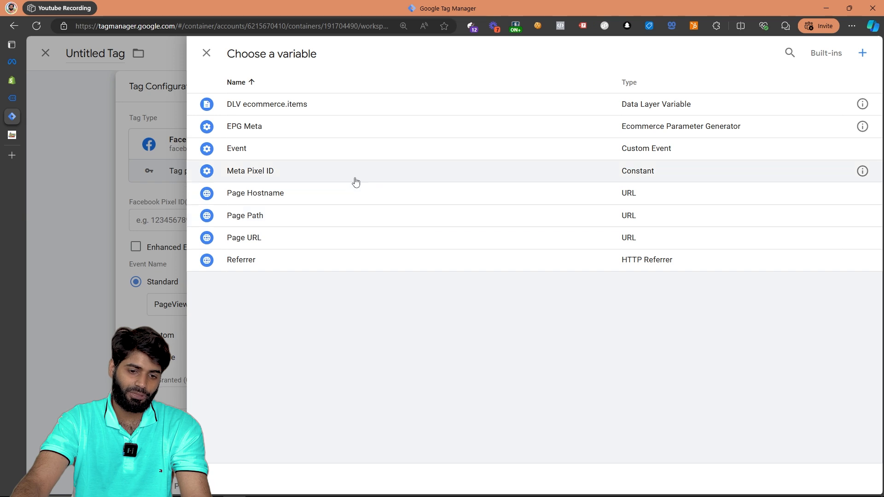
click(356, 182)
triple_click(292, 219)
scroll(395, 247, down, 3)
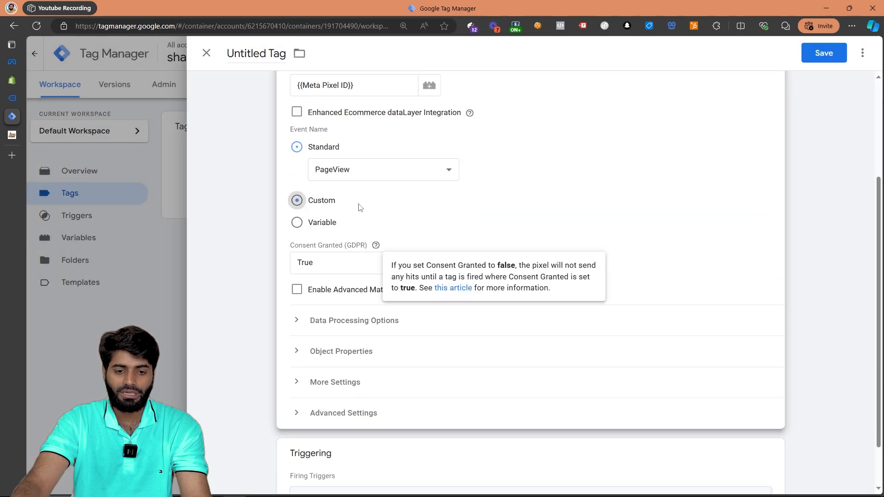
click(351, 203)
click(349, 201)
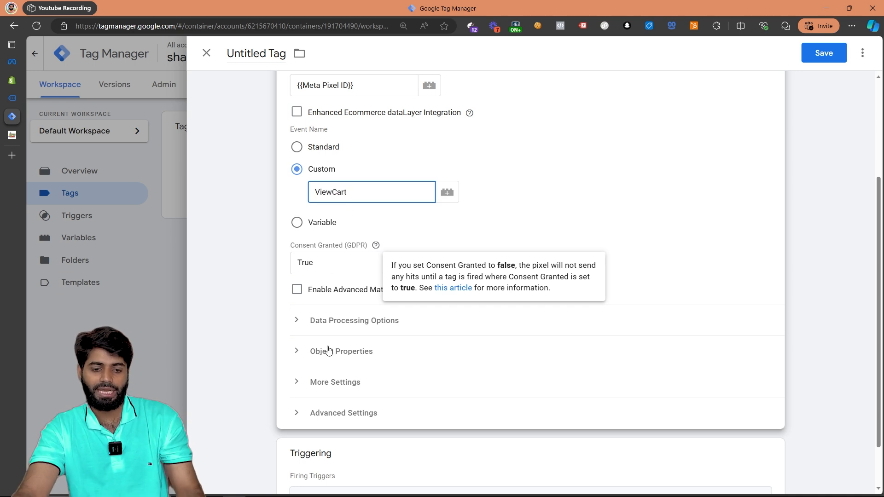
- Load the tag's object properties from {{EPG Meta}} and save the tag as Meta ViewCart
click(328, 351)
click(363, 389)
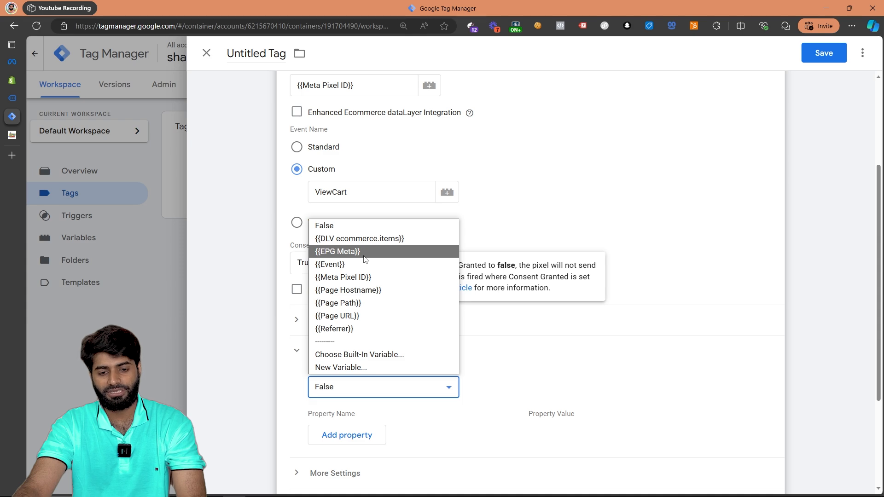
click(365, 253)
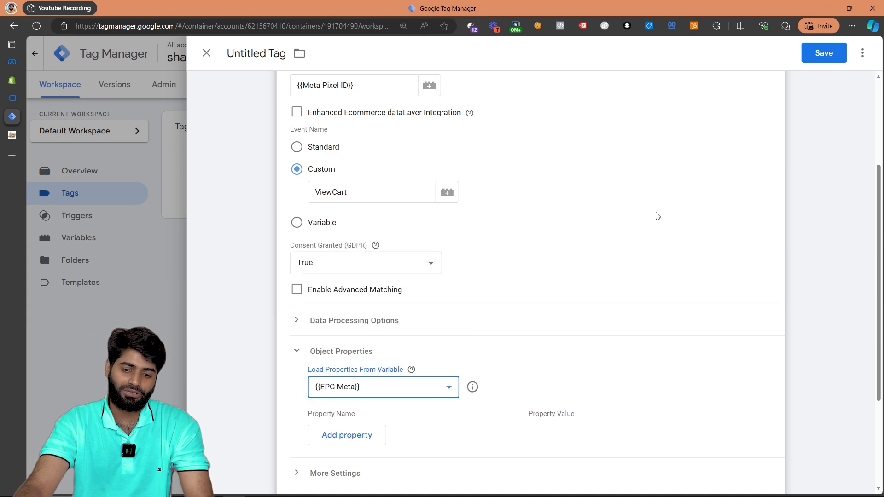
click(814, 59)
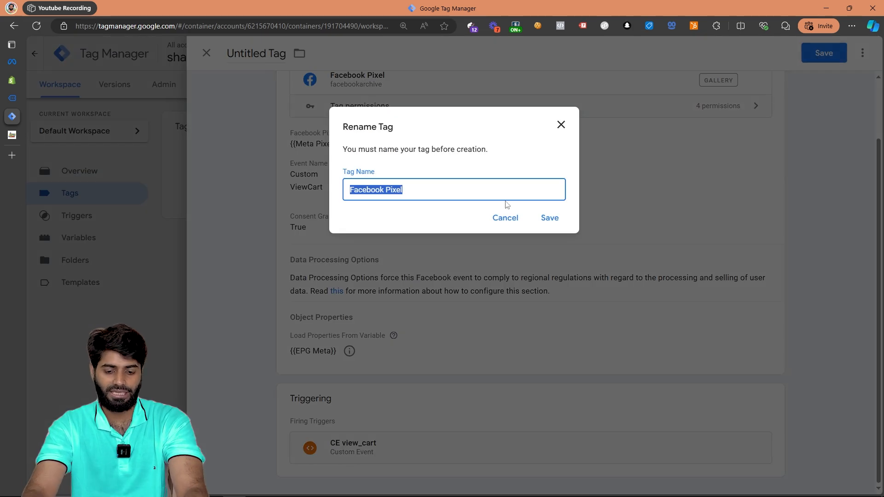
text(Meta ViewCa)
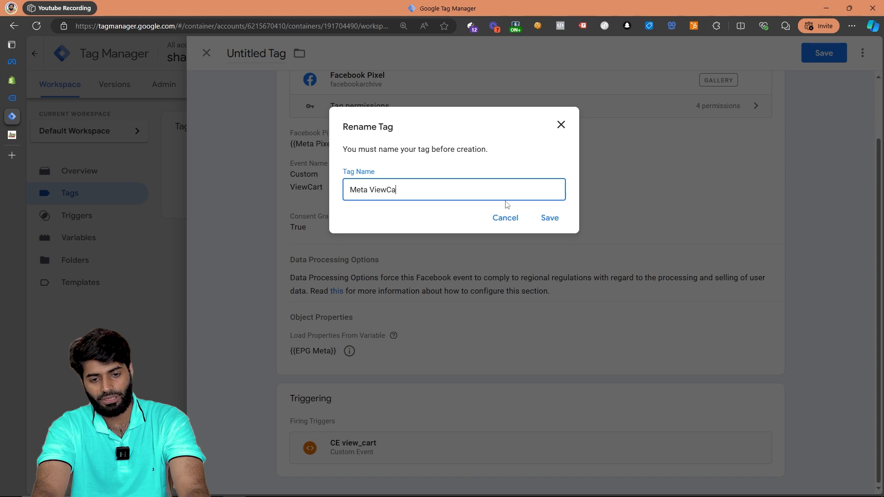
text(rt)
click(549, 218)
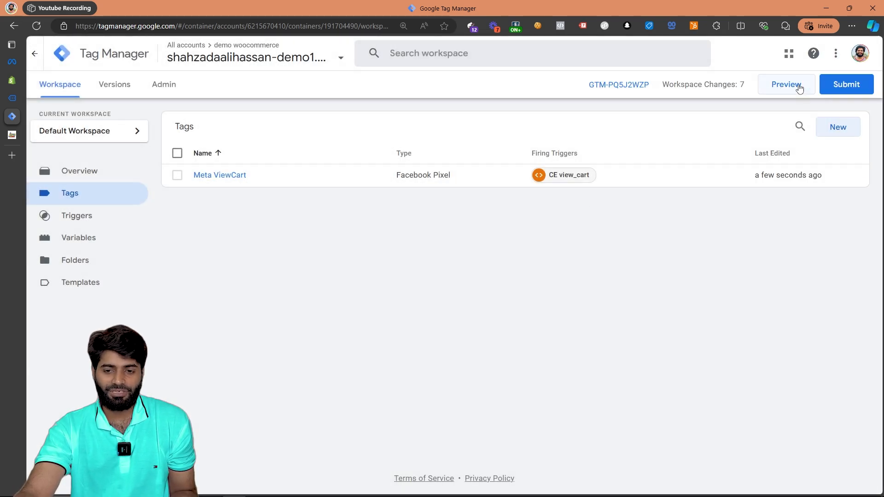
- Submit the workspace changes and publish them as a version named [TrackingAcademy] Meta ViewCart
click(848, 85)
click(416, 180)
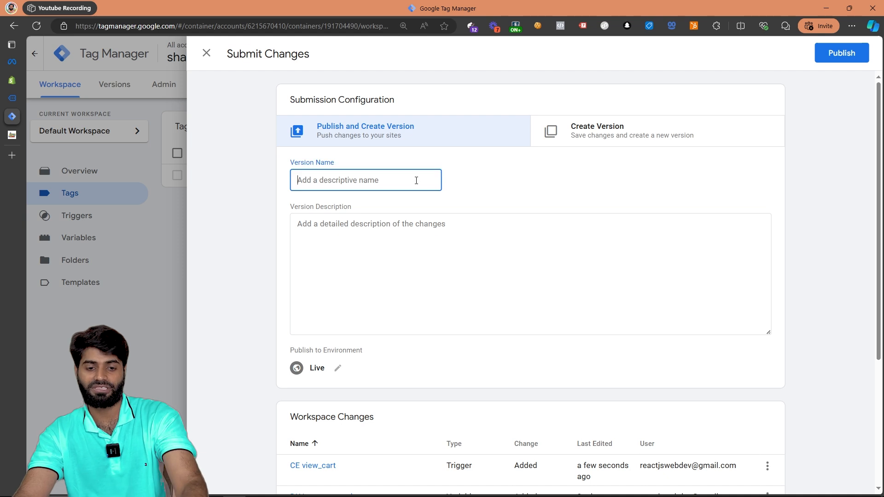
text([)
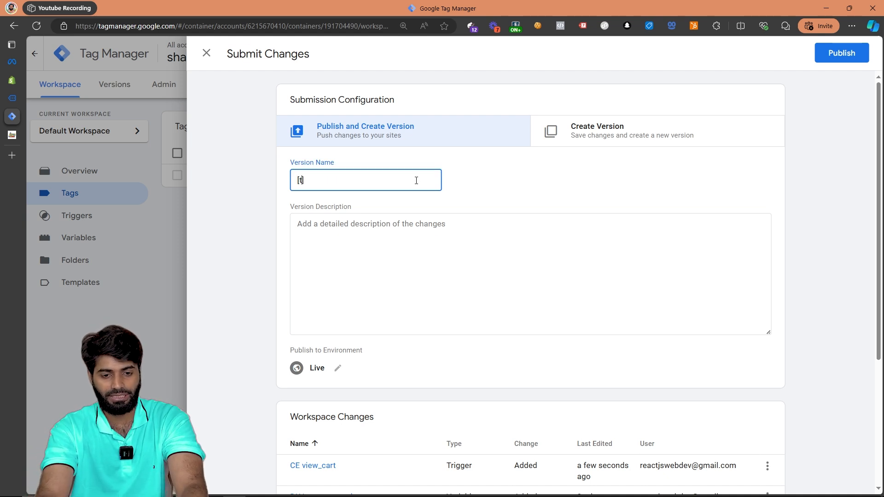
text(rackingAcademy])
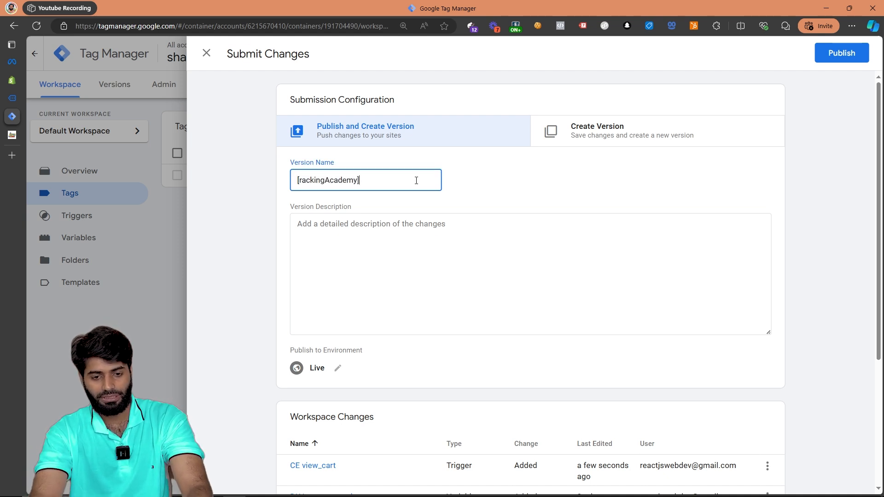
text( Meta ViewCart)
click(299, 183)
text(T)
click(866, 58)
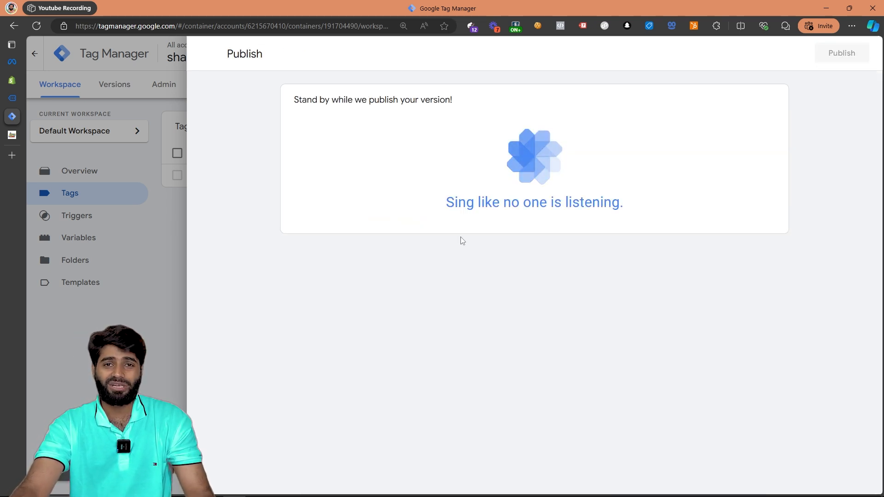
- Switch to the Shopify admin, view the online store's cart page and inspect it with the browser's developer tools
click(12, 80)
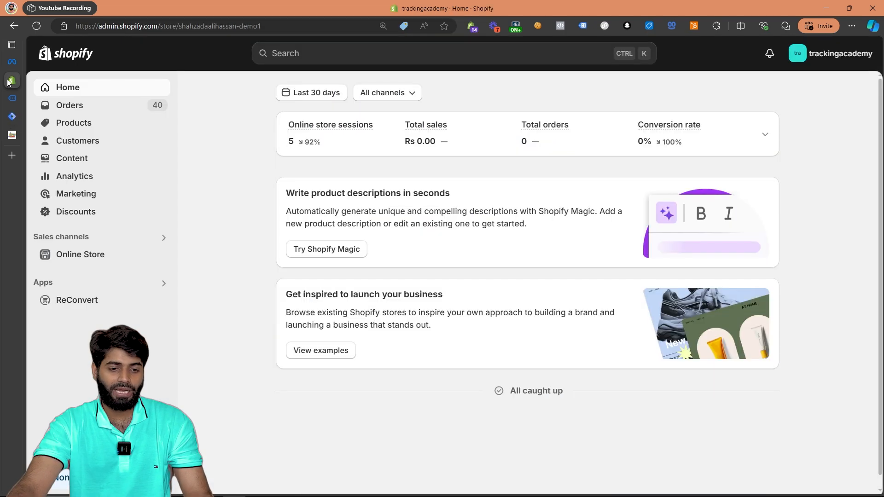
click(162, 256)
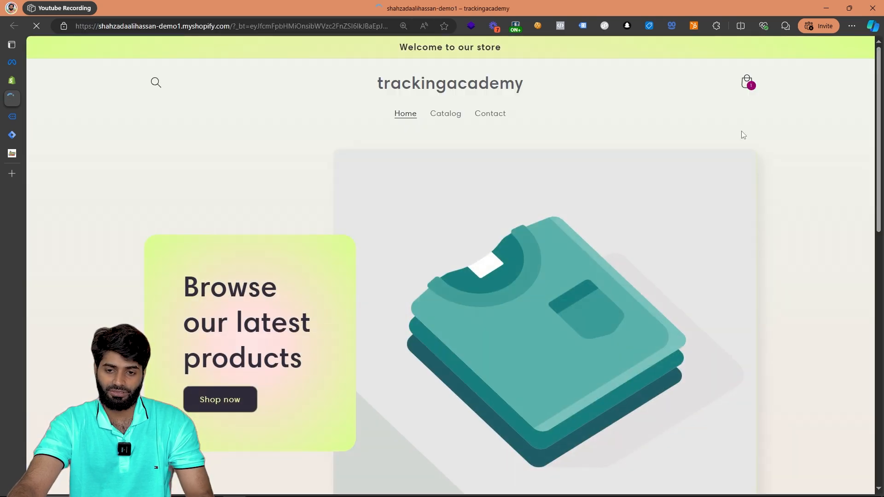
click(747, 87)
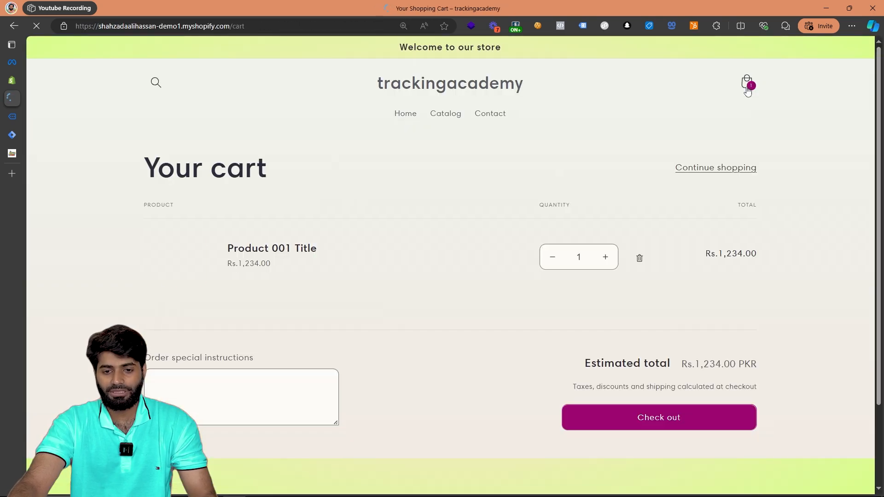
right_click(416, 258)
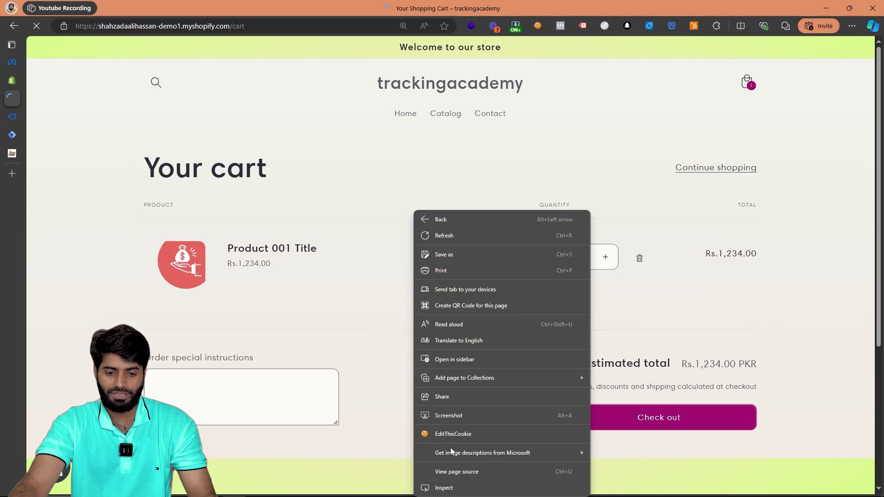
click(456, 490)
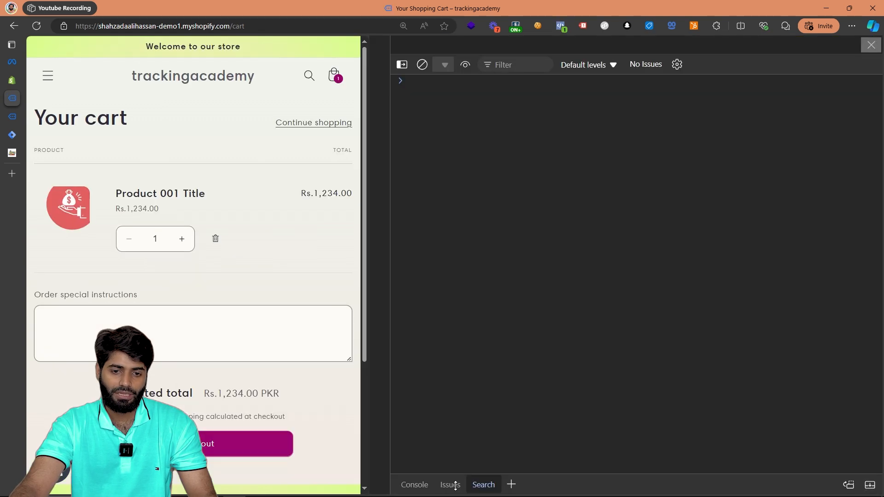
- Examine the ViewCart event in Meta Pixel Helper, including its expanded contents and its content_ids parameter
click(567, 28)
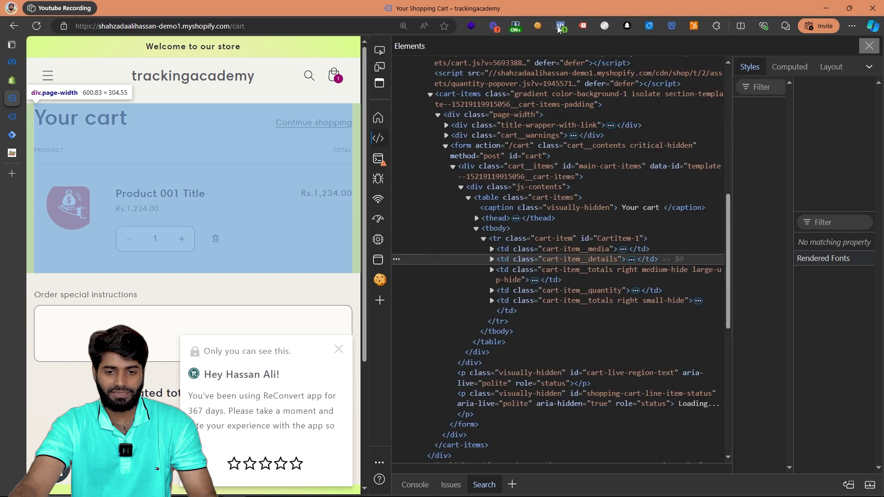
click(559, 27)
click(382, 124)
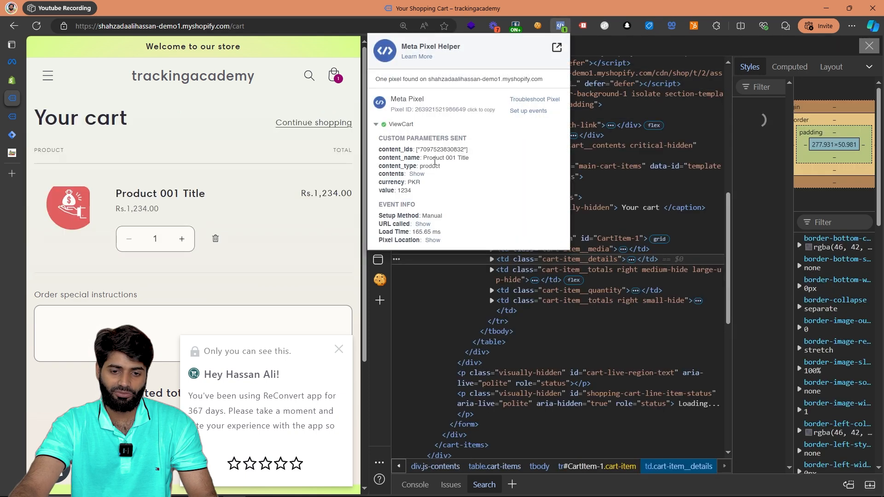
click(417, 175)
drag(455, 192, 394, 182)
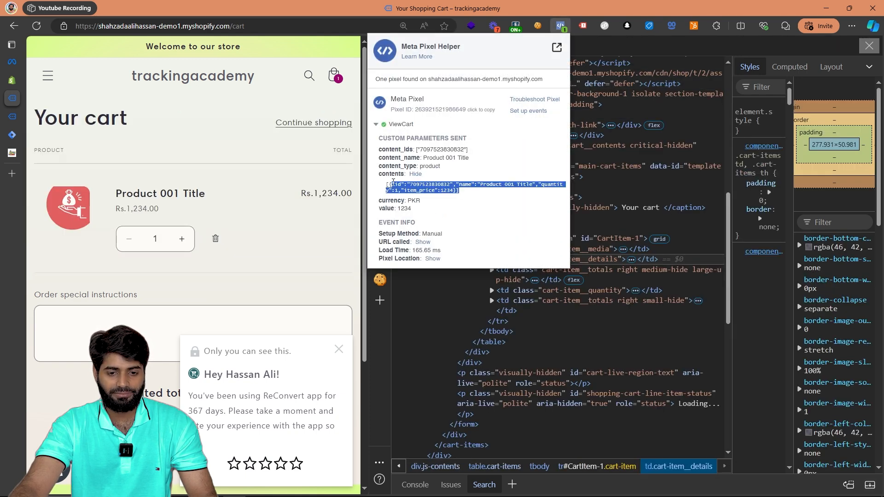
drag(370, 149, 464, 150)
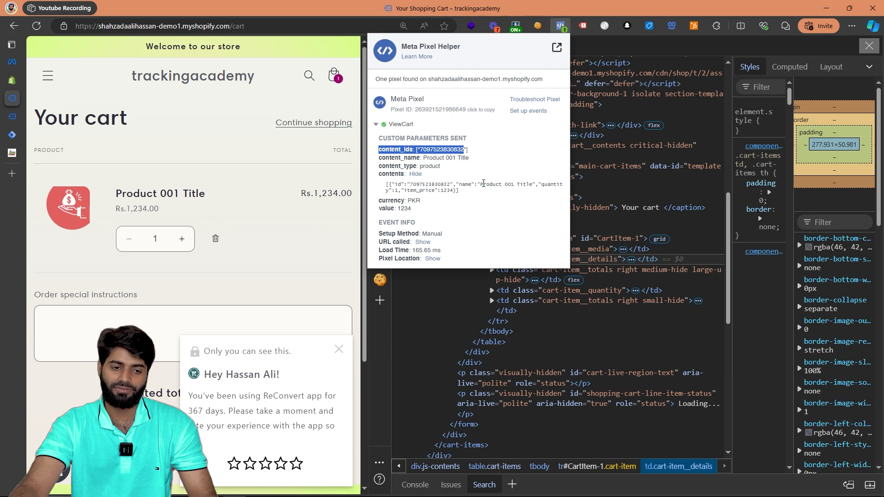
- Copy the cart page's URL and use it to start a website test under Test events in Meta Events Manager
click(289, 27)
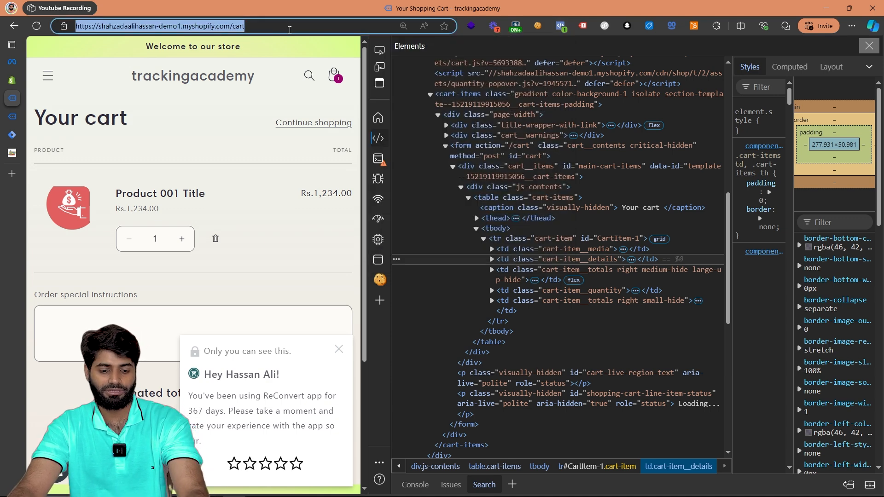
click(18, 62)
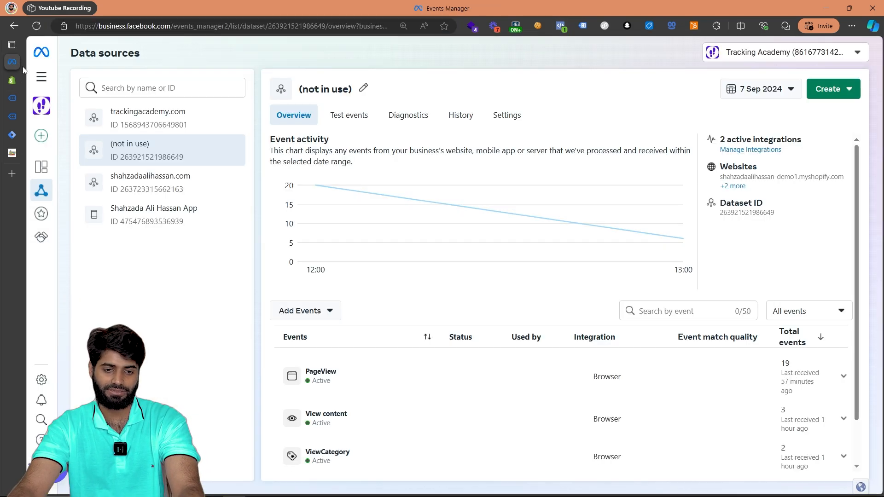
click(346, 115)
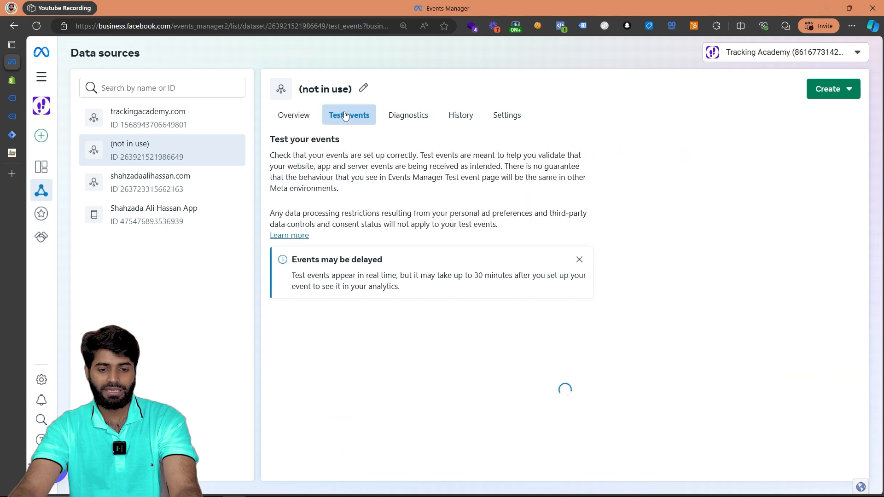
click(454, 404)
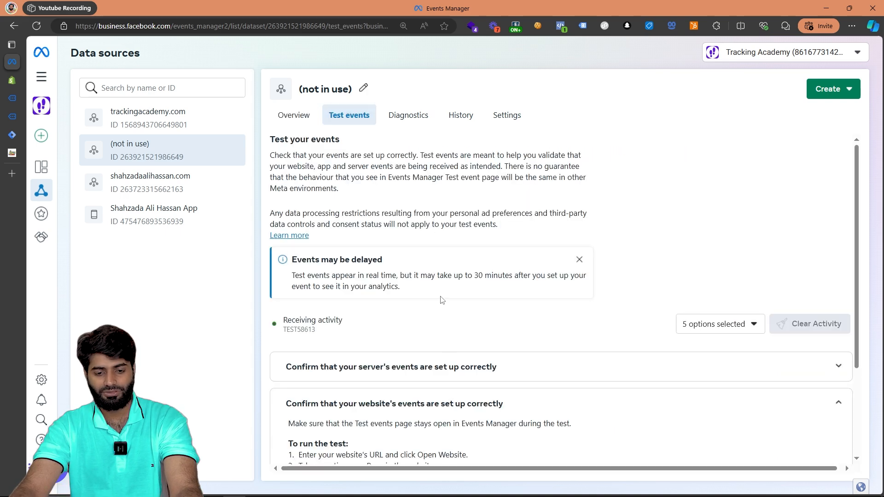
scroll(442, 300, down, 3)
click(419, 395)
triple_click(420, 395)
click(567, 425)
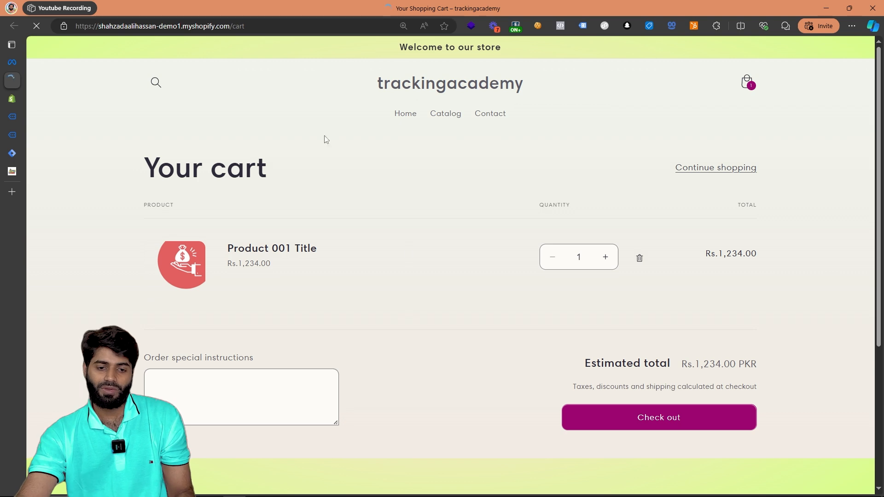
- Return to Events Manager and examine all parameters of the received ViewCart test event, including content_ids, content_name and contents
click(16, 65)
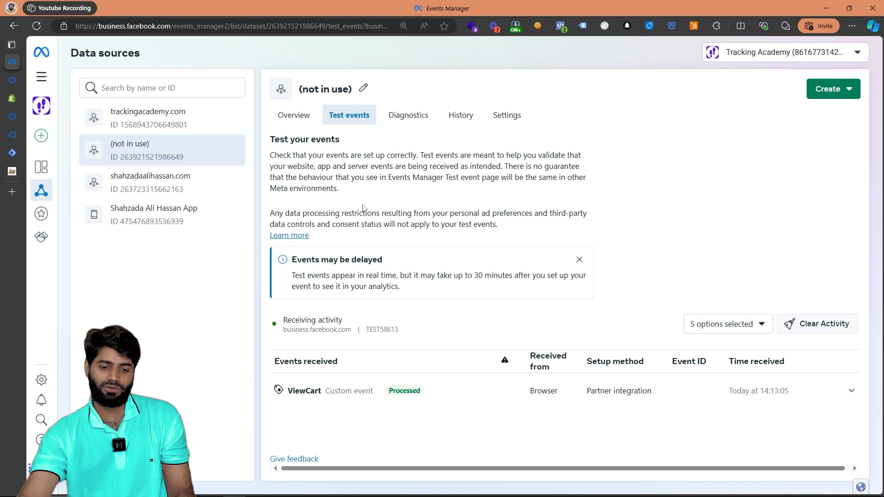
click(423, 391)
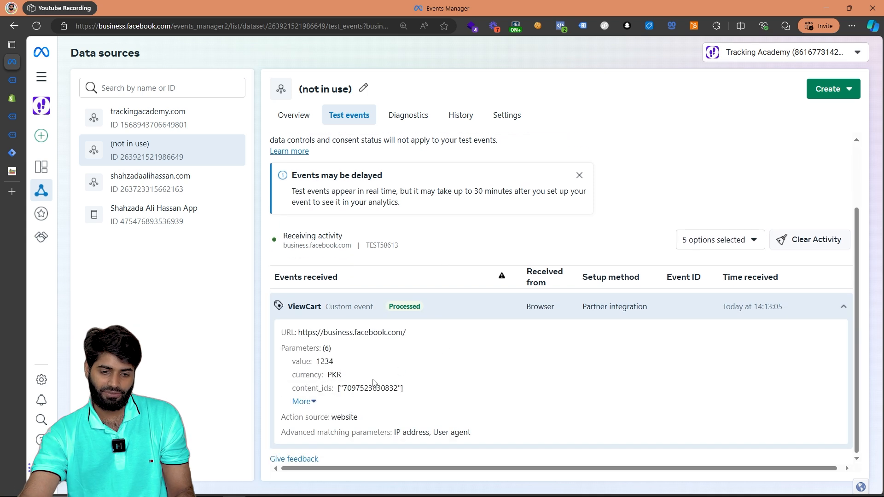
click(315, 402)
drag(322, 388, 417, 391)
drag(316, 415, 395, 415)
drag(328, 428, 594, 429)
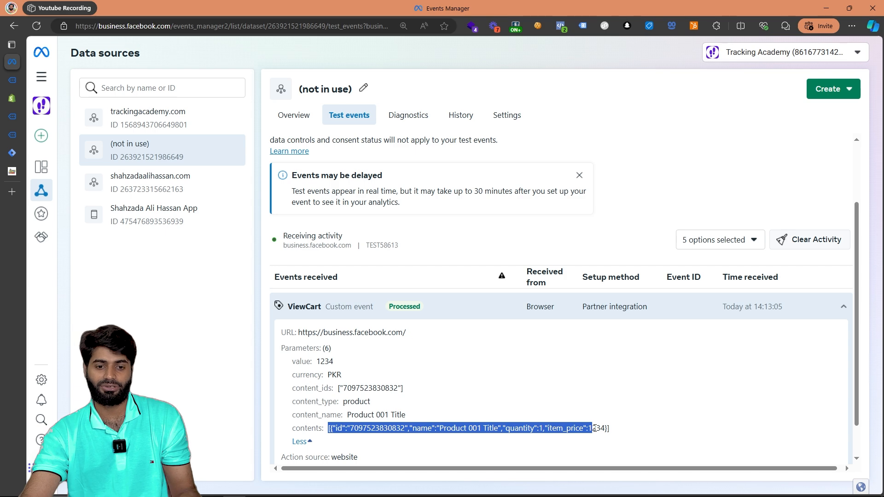